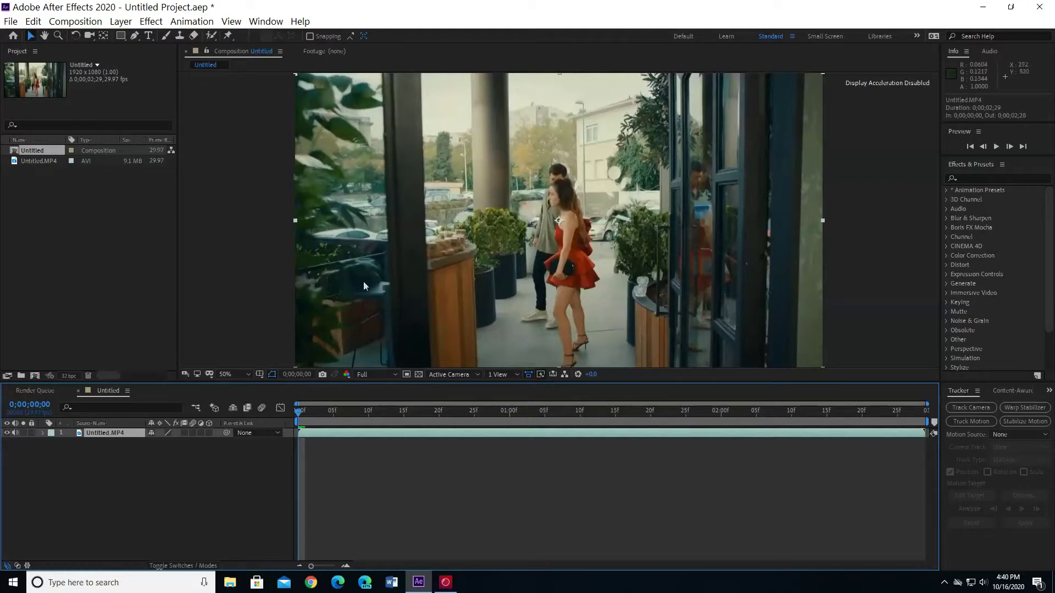
Draw a closed Pen-tool mask tracing around the woman's face
left_click(135, 36)
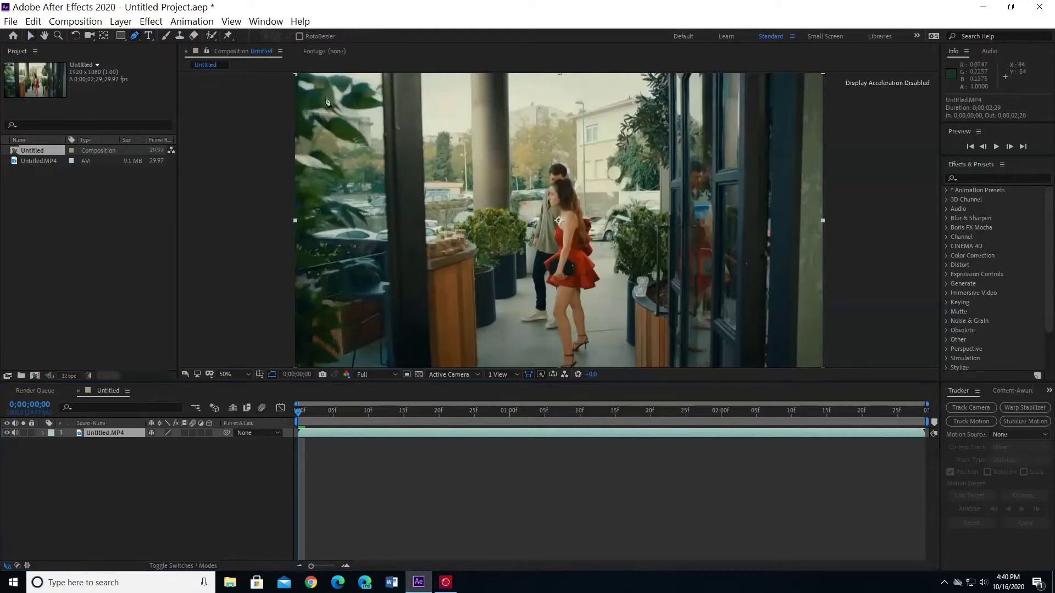
left_click(548, 192)
left_click(548, 198)
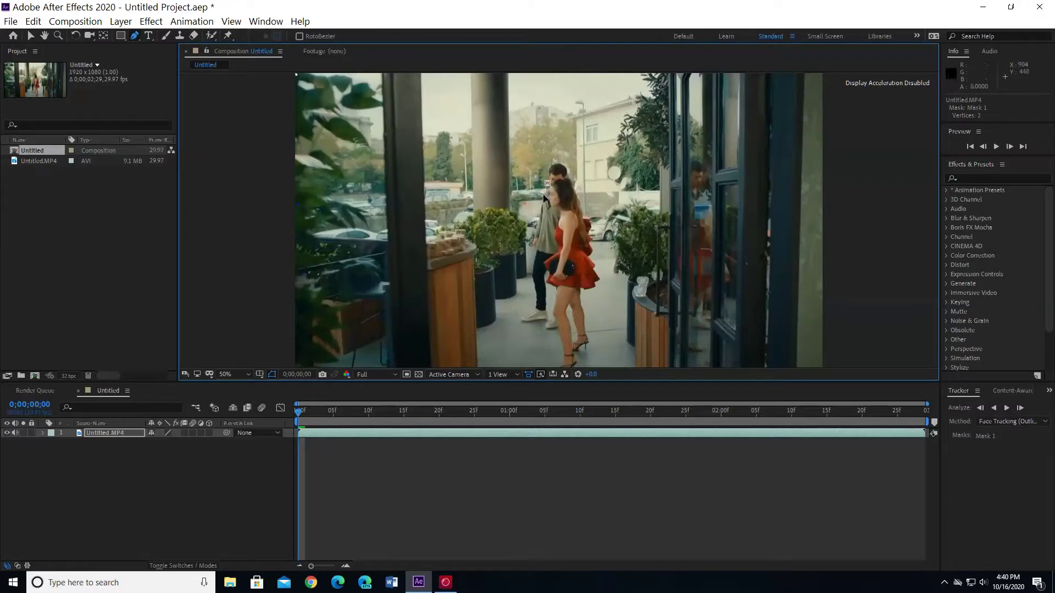
left_click(550, 208)
left_click(563, 211)
left_click(565, 203)
left_click(551, 191)
left_click(547, 186)
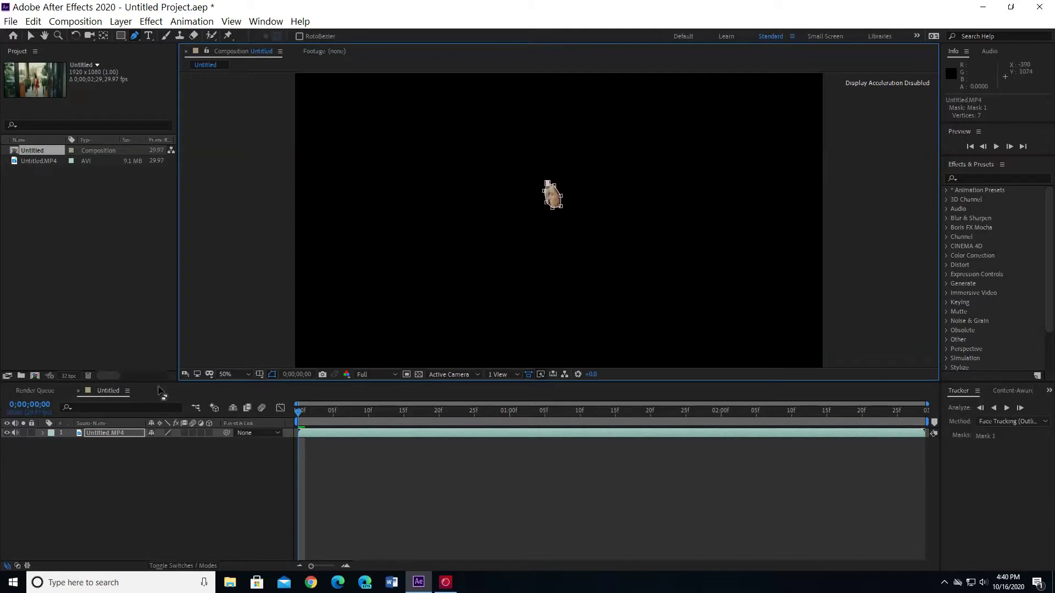
Expand Masks, set Mask 1's mode to None, and select Mask 1 for tracking
left_click(44, 432)
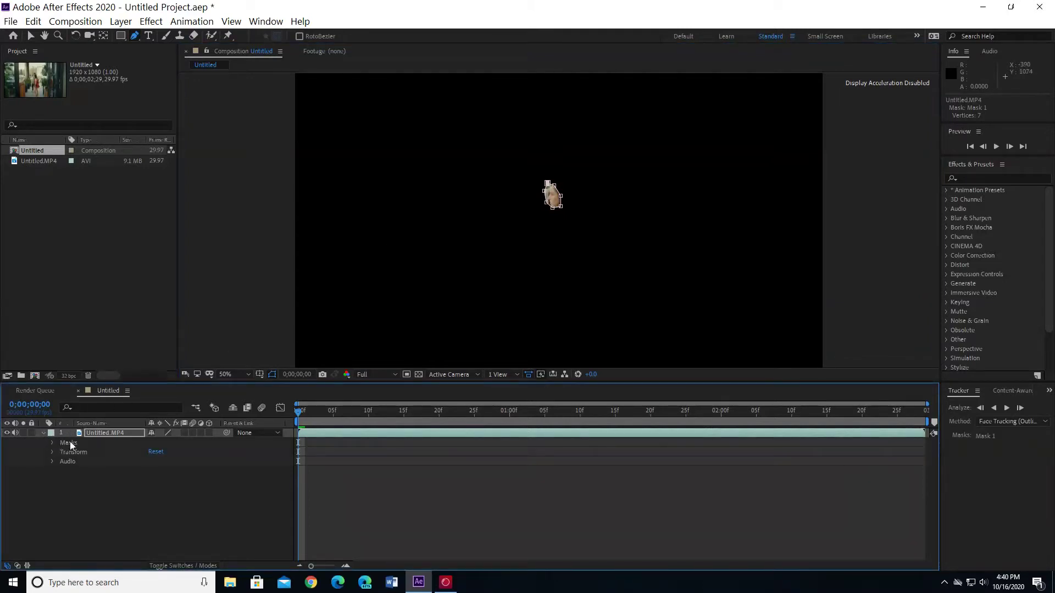
left_click(69, 443)
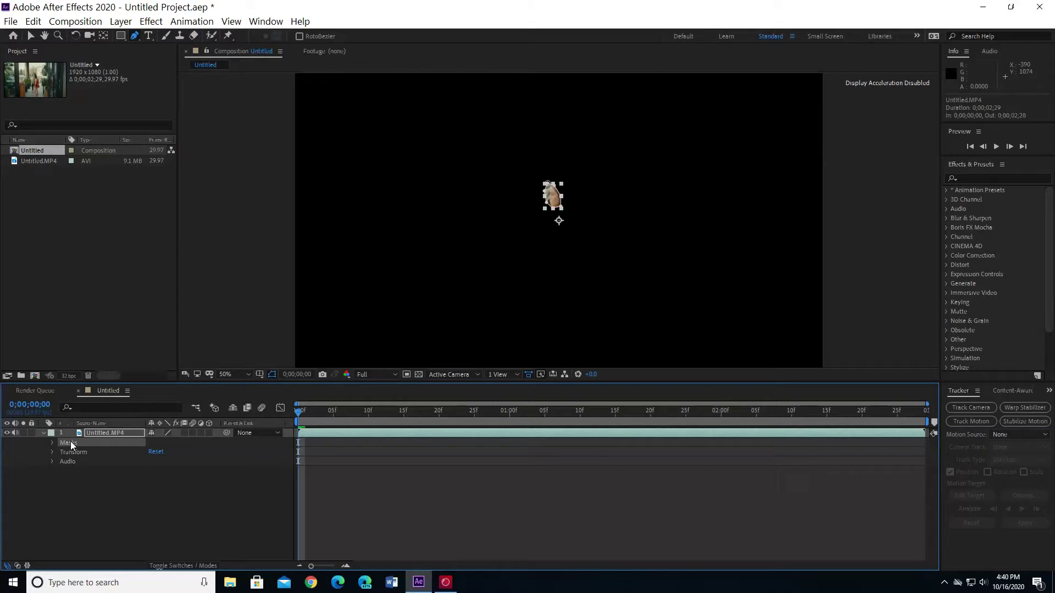
double_click(70, 442)
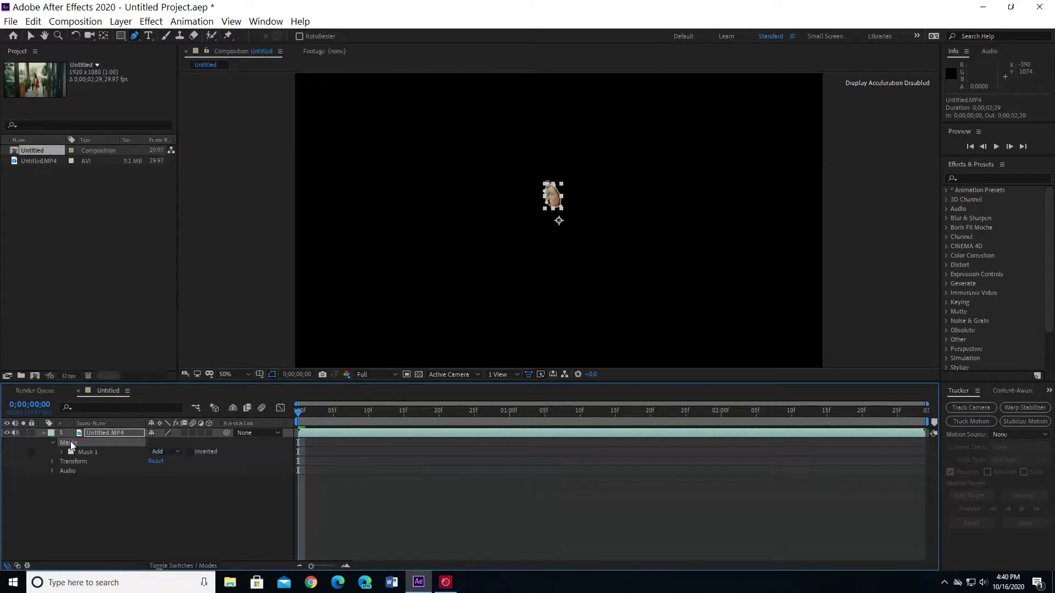
left_click(179, 453)
left_click(174, 462)
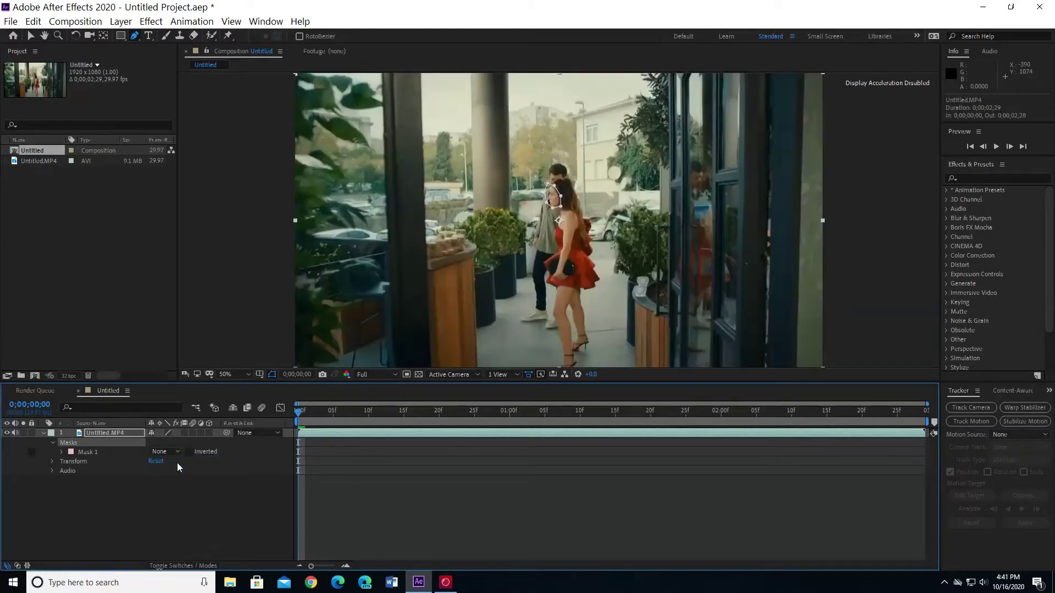
left_click(84, 451)
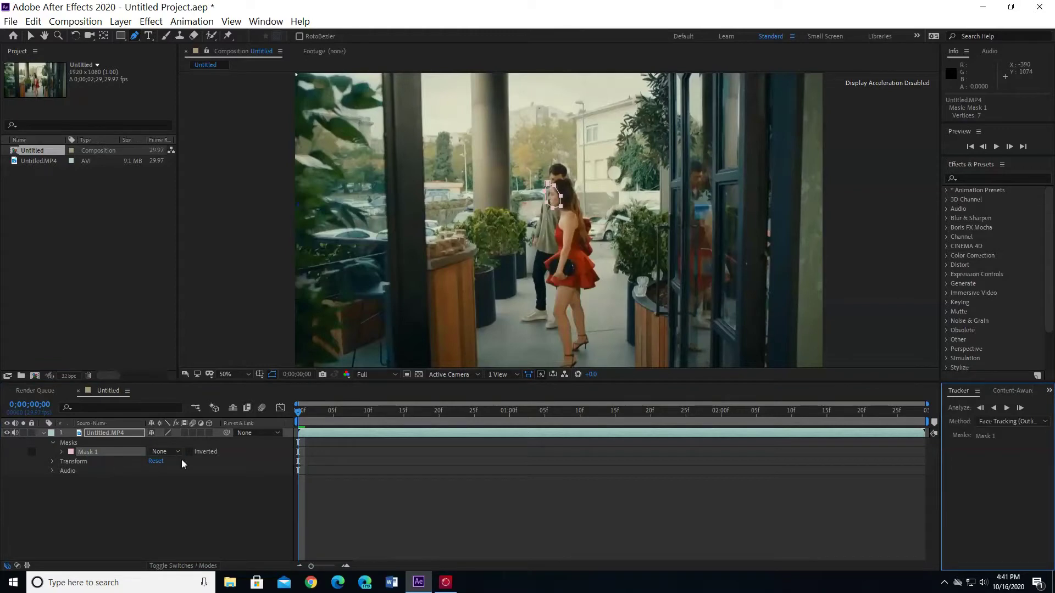
Track Mask 1 forward using the Face Tracking (Outline Only) method
left_click(991, 423)
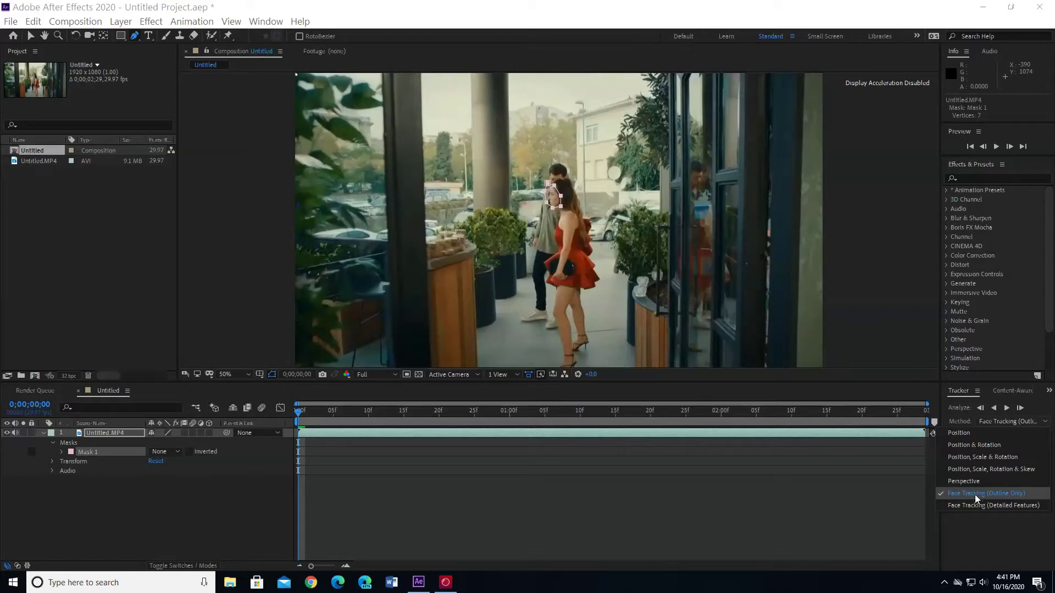
left_click(1007, 409)
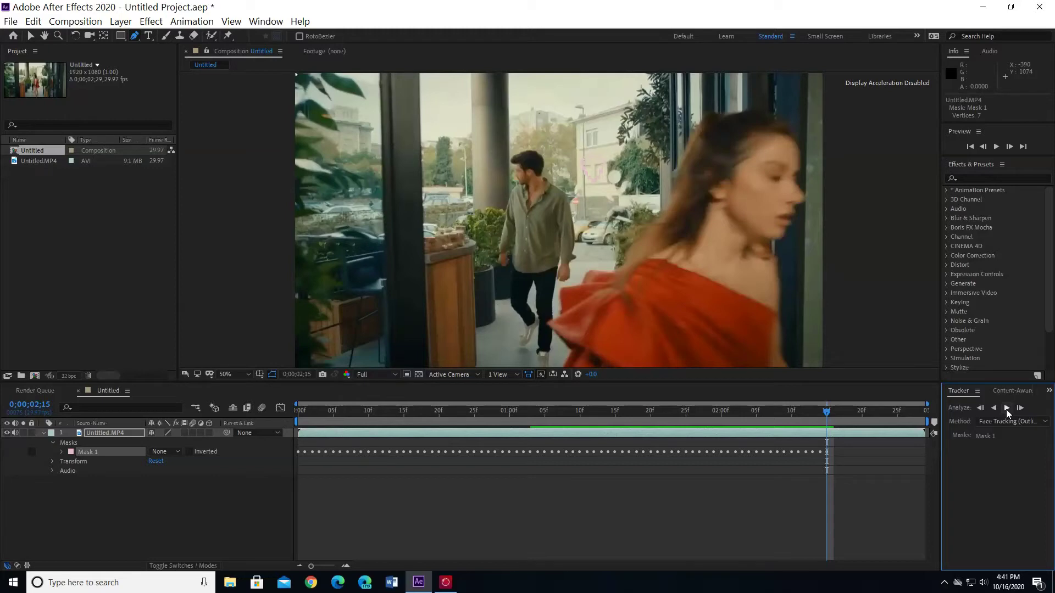
At 0;00;02;12, drag Mask 1 onto her face and reshape its chin, top and right edges
left_click(819, 414)
left_click_drag(818, 414, 804, 414)
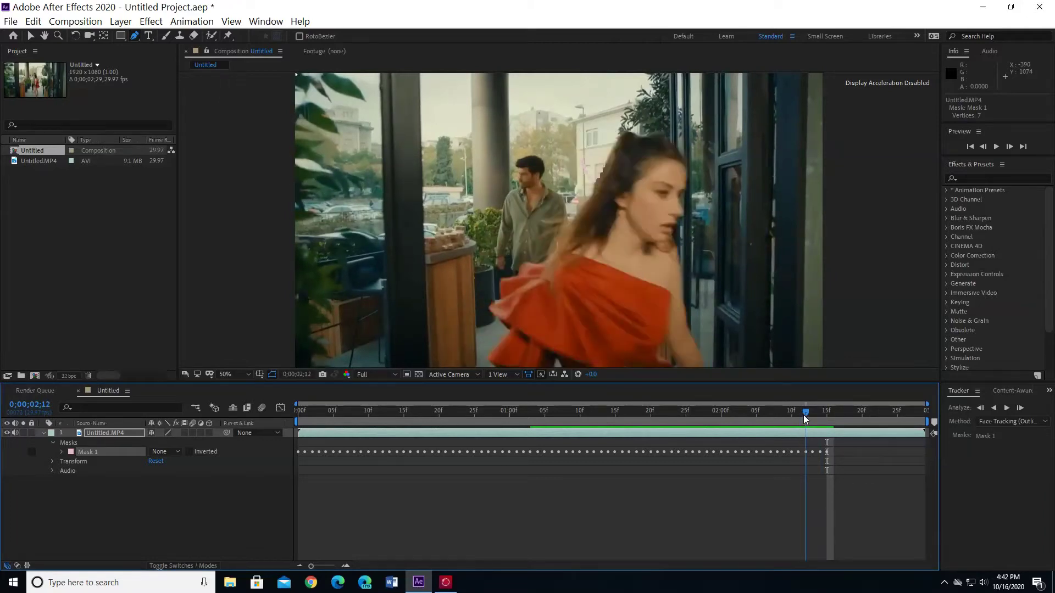
left_click(30, 37)
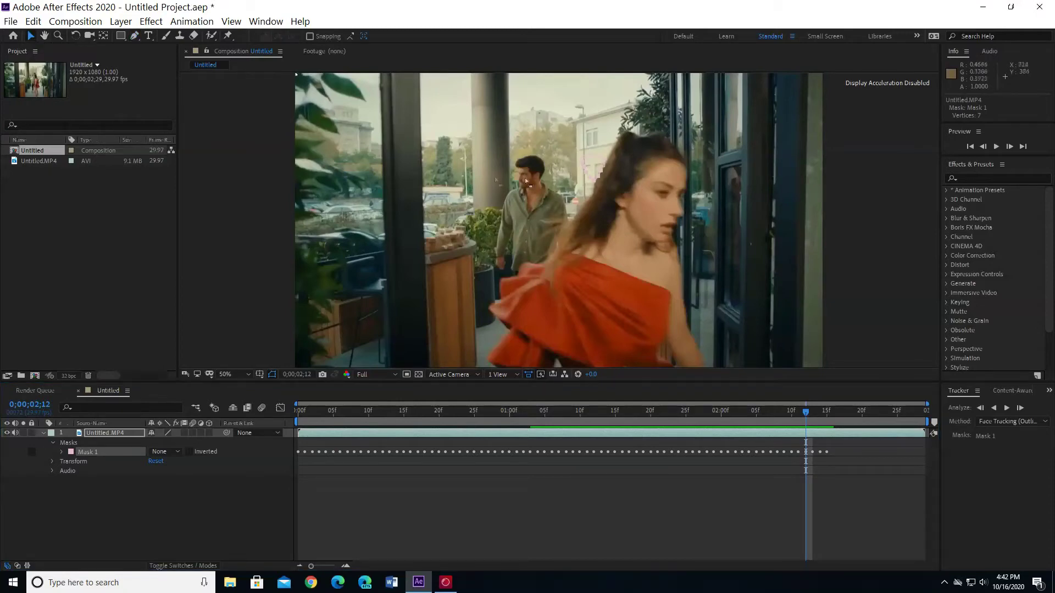
left_click(593, 163)
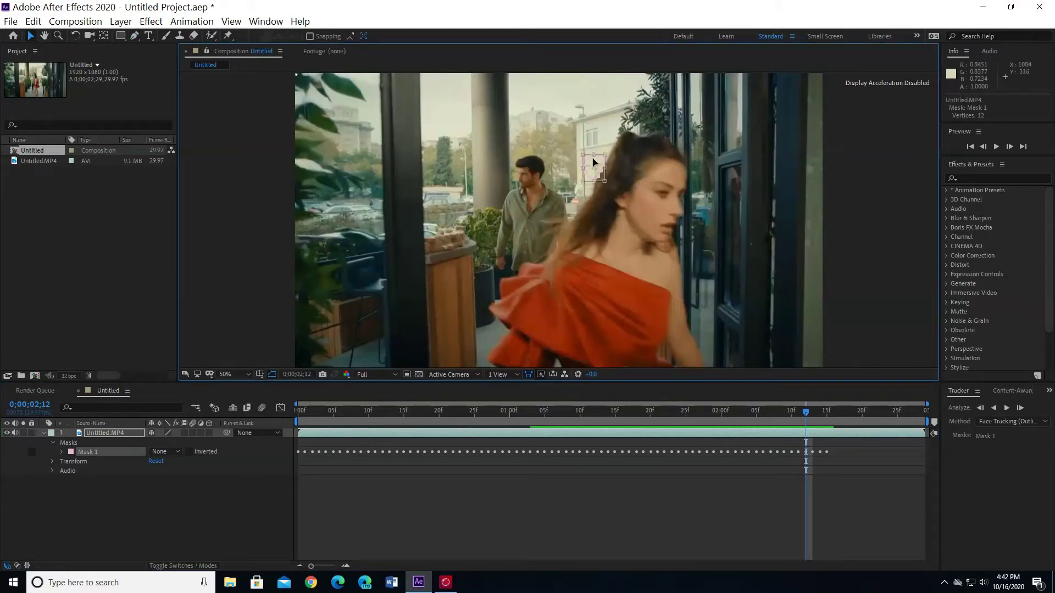
mouse_move(594, 163)
left_mouse_down()
mouse_move(666, 196)
mouse_move(635, 229)
left_mouse_up()
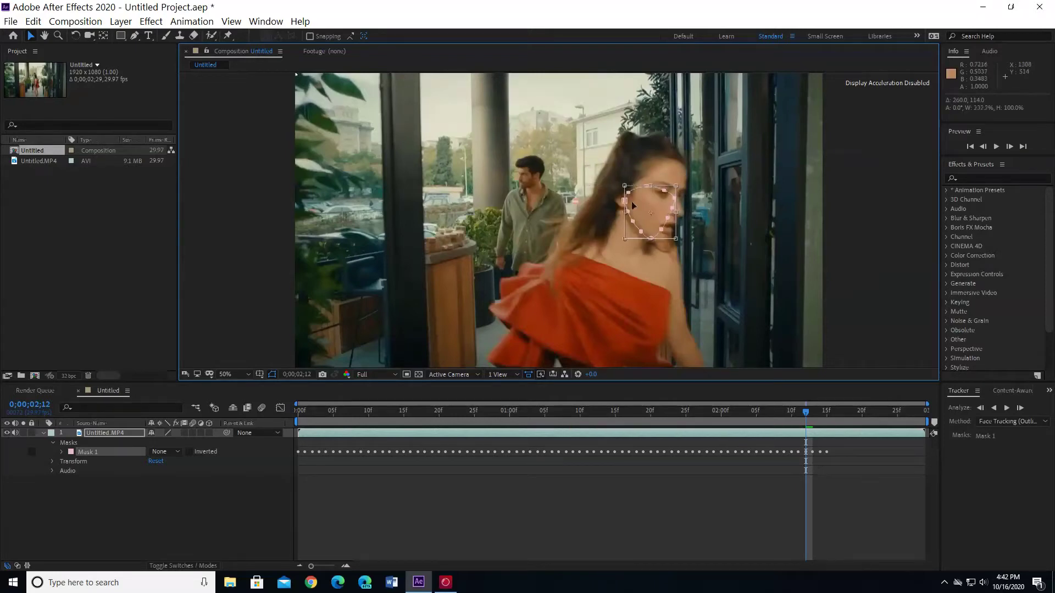
left_click_drag(634, 229, 651, 241)
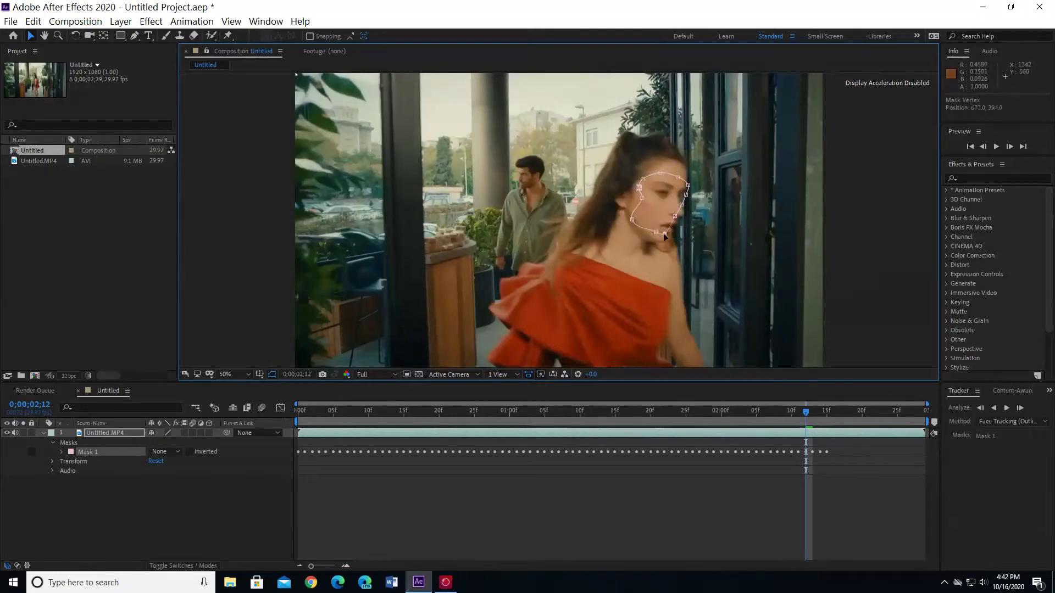
left_click_drag(661, 172, 677, 171)
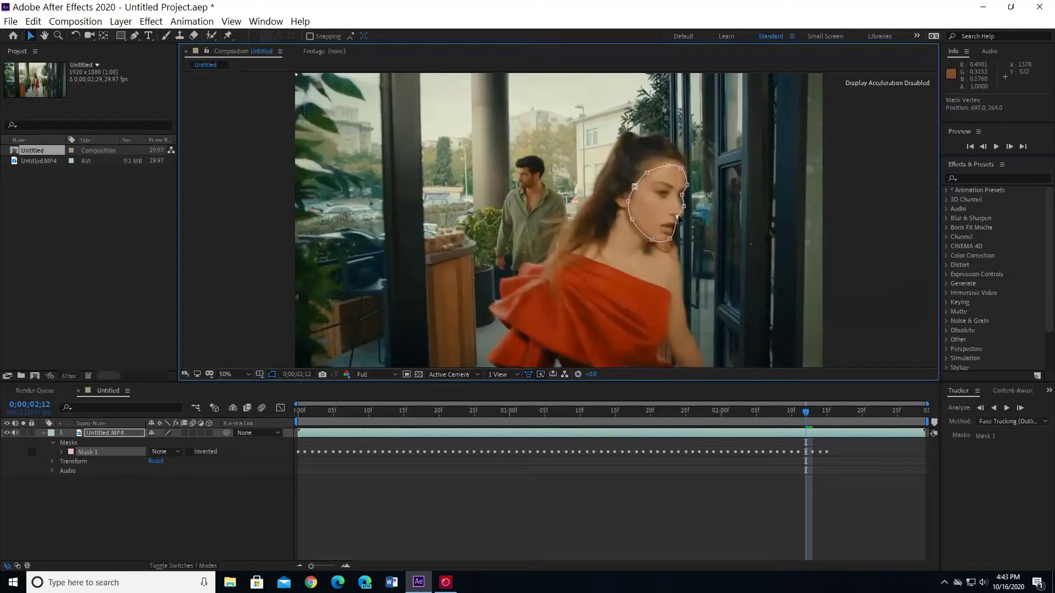
left_click_drag(673, 214, 682, 195)
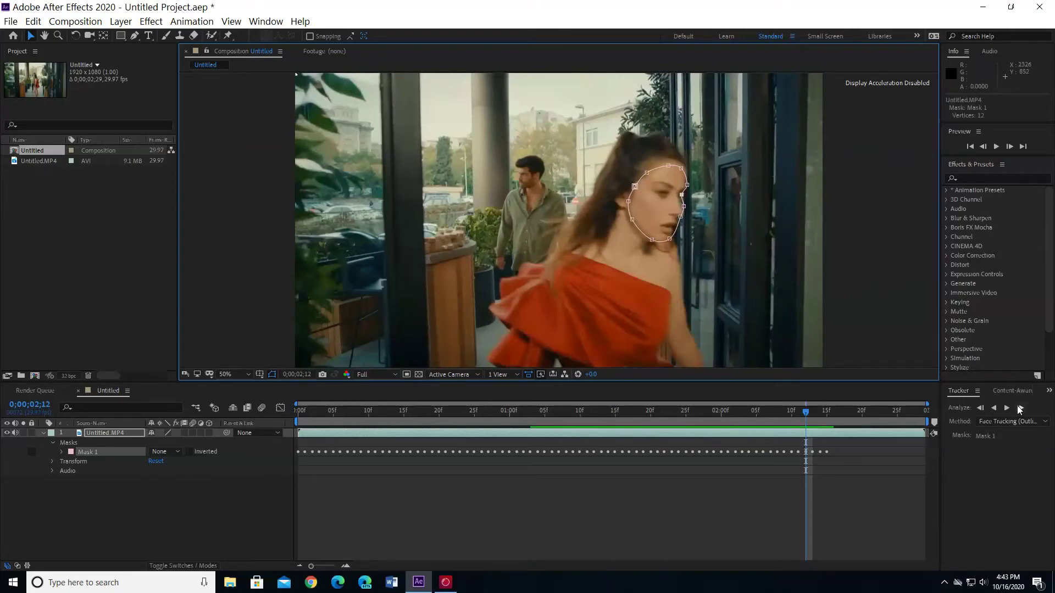
Continue tracking forward, then return to 0;00;02;14 in the composition view
left_click(1009, 409)
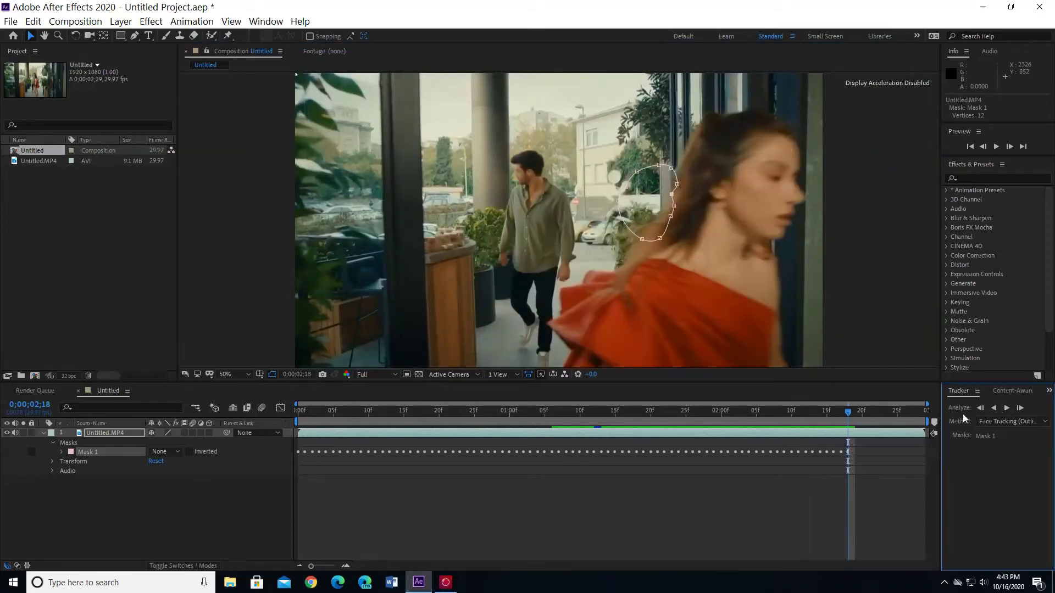
mouse_move(849, 416)
left_mouse_down()
mouse_move(811, 421)
mouse_move(821, 421)
left_mouse_up()
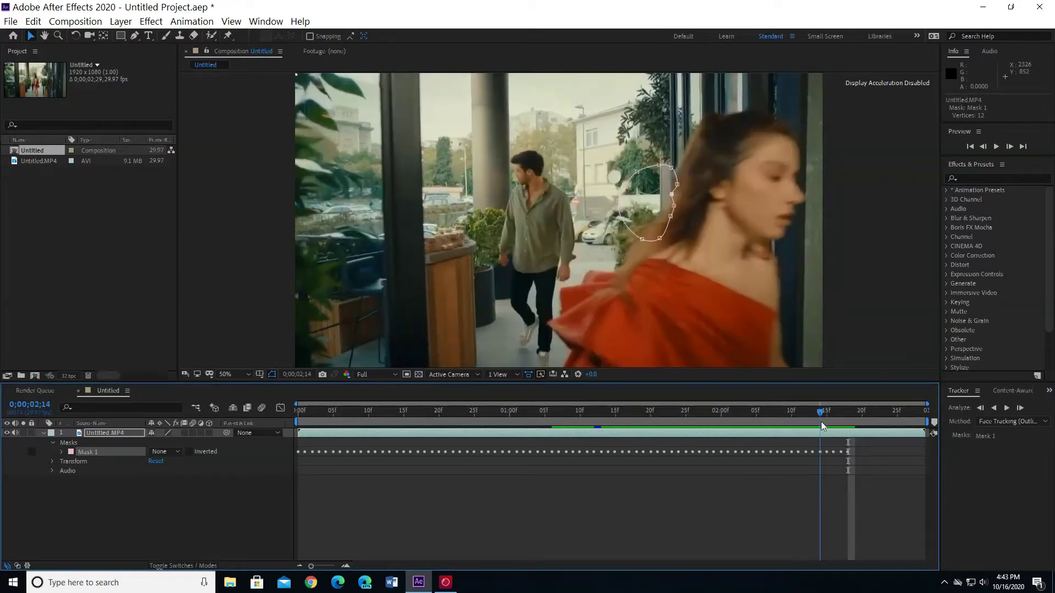
double_click(637, 186)
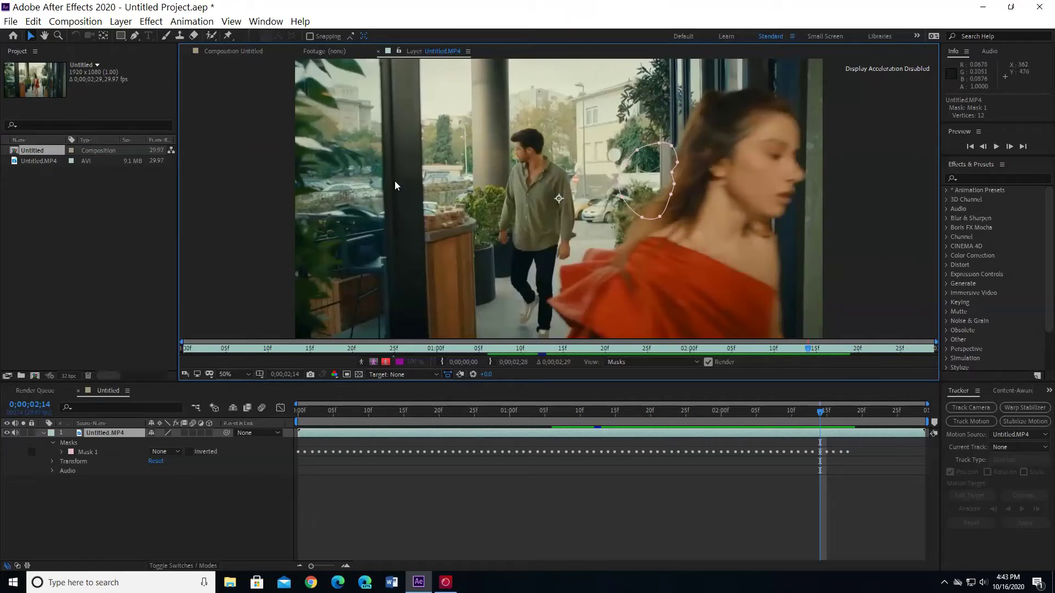
left_click(378, 53)
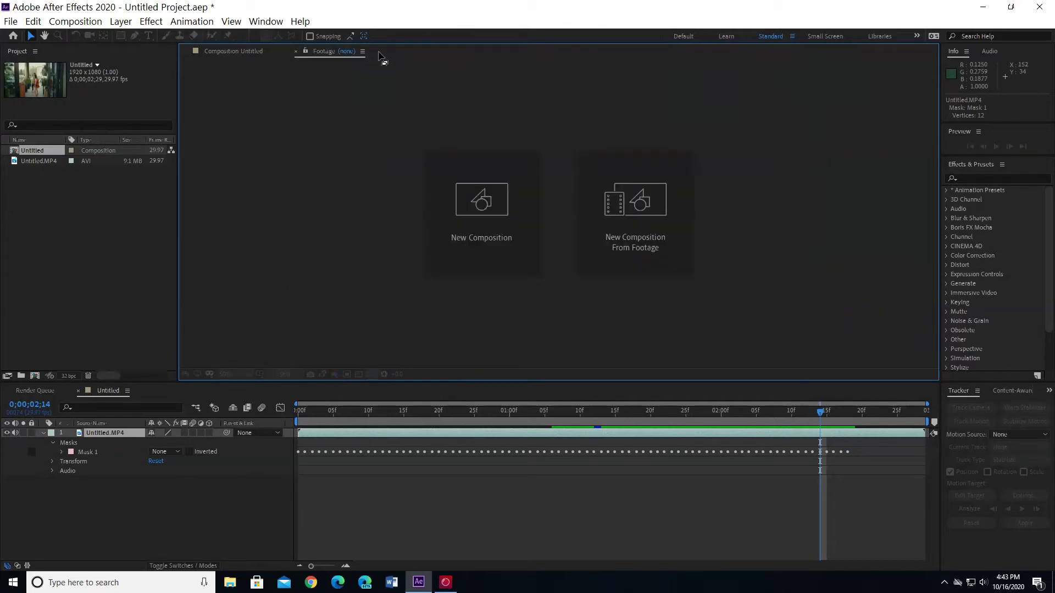
left_click(237, 53)
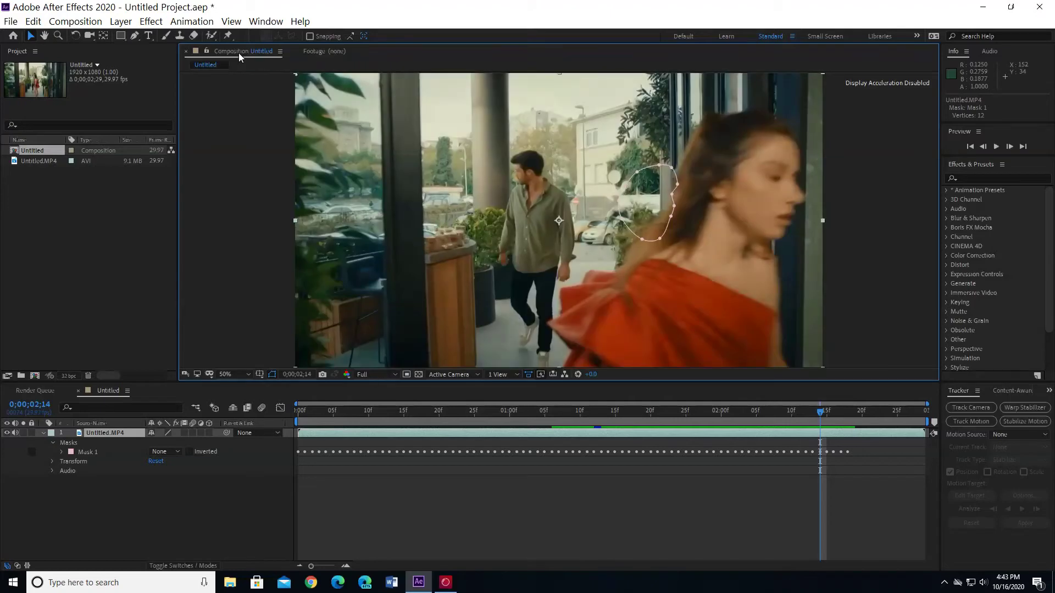
Free-transform Mask 1, moving it onto her face and stretching it larger
left_click(644, 172)
double_click(642, 171)
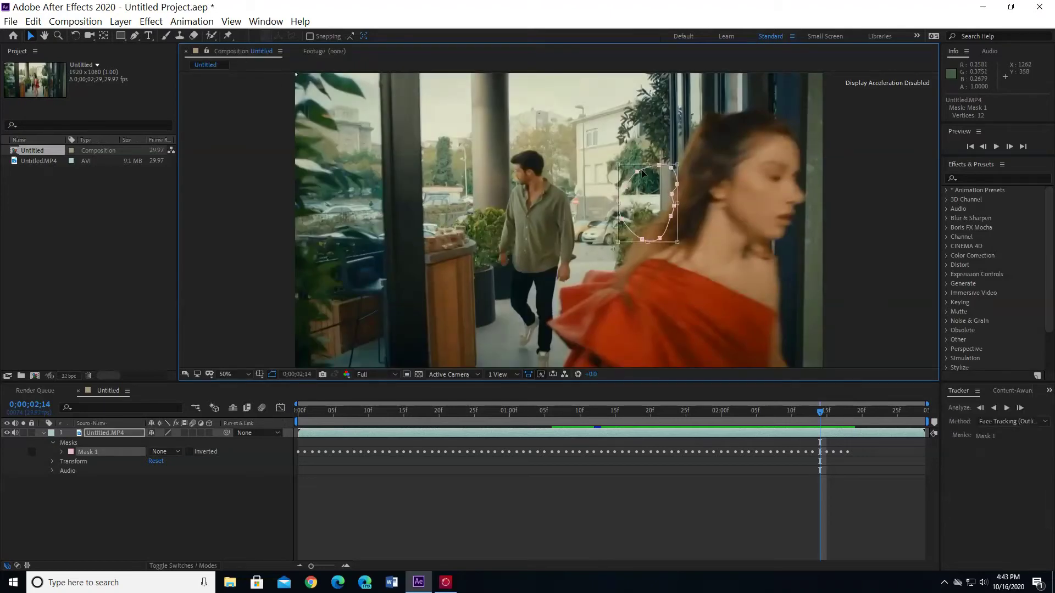
left_click_drag(647, 179, 763, 160)
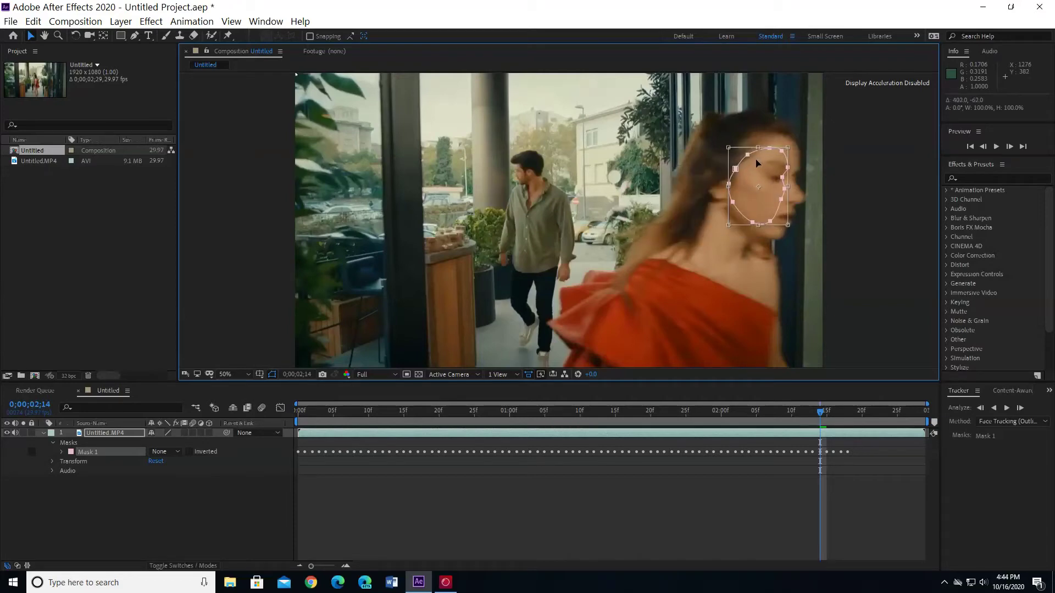
left_click_drag(764, 221, 767, 236)
Enlarge Mask 1 to cover her whole face, commit it, and scrub to check the tracking
left_click_drag(795, 190, 806, 195)
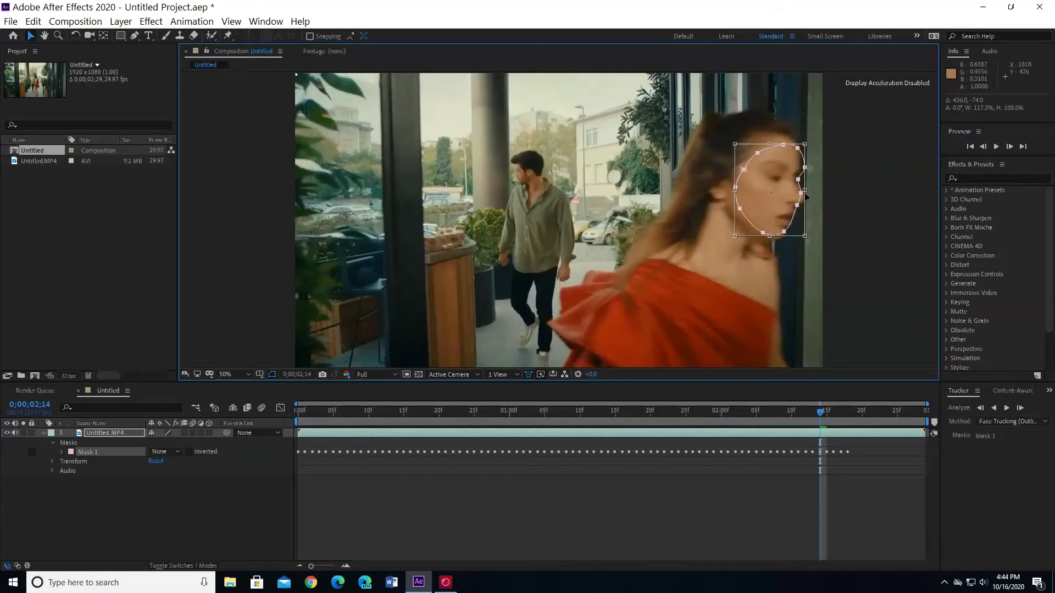
key("Return")
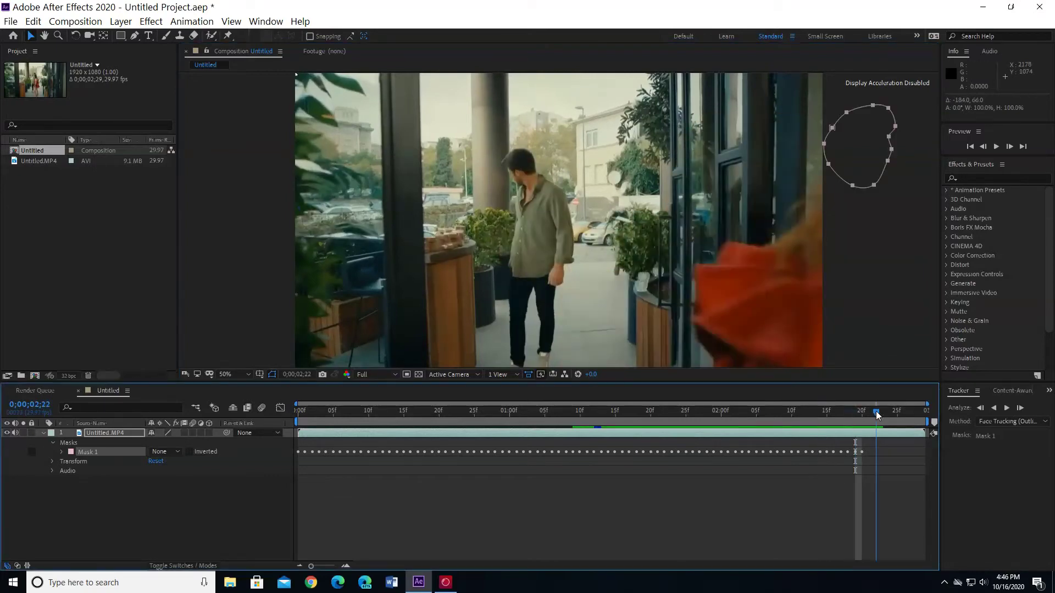
mouse_move(875, 411)
left_mouse_down()
mouse_move(719, 416)
mouse_move(796, 420)
left_mouse_up()
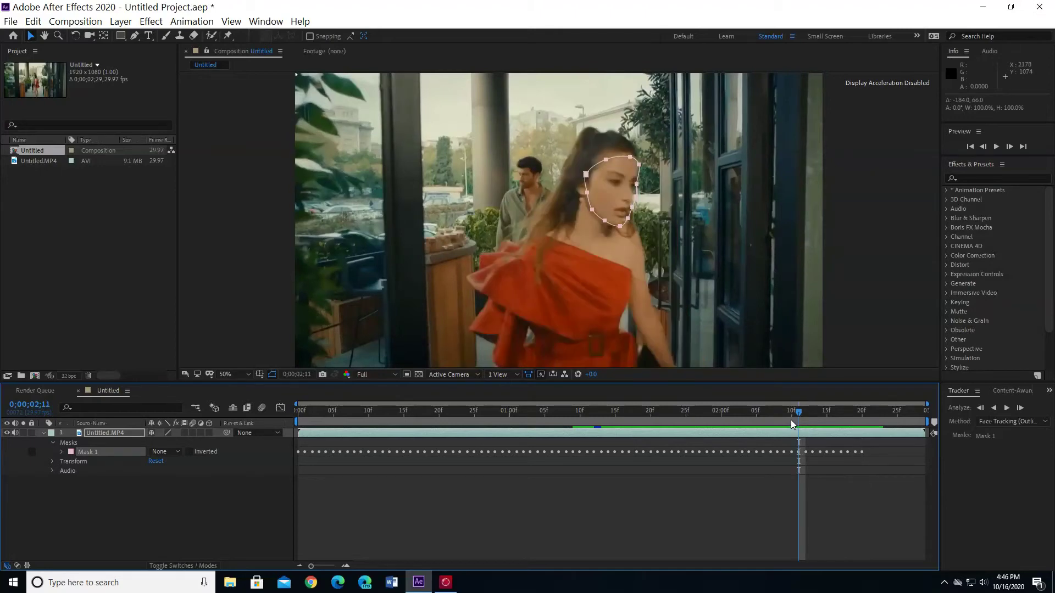
left_click(960, 219)
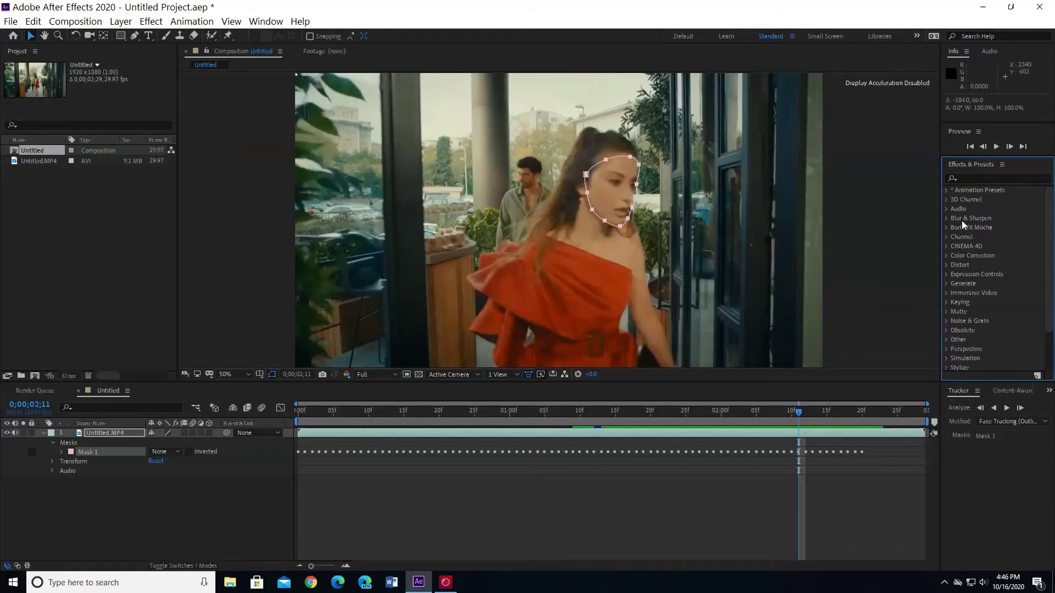
right_click(664, 433)
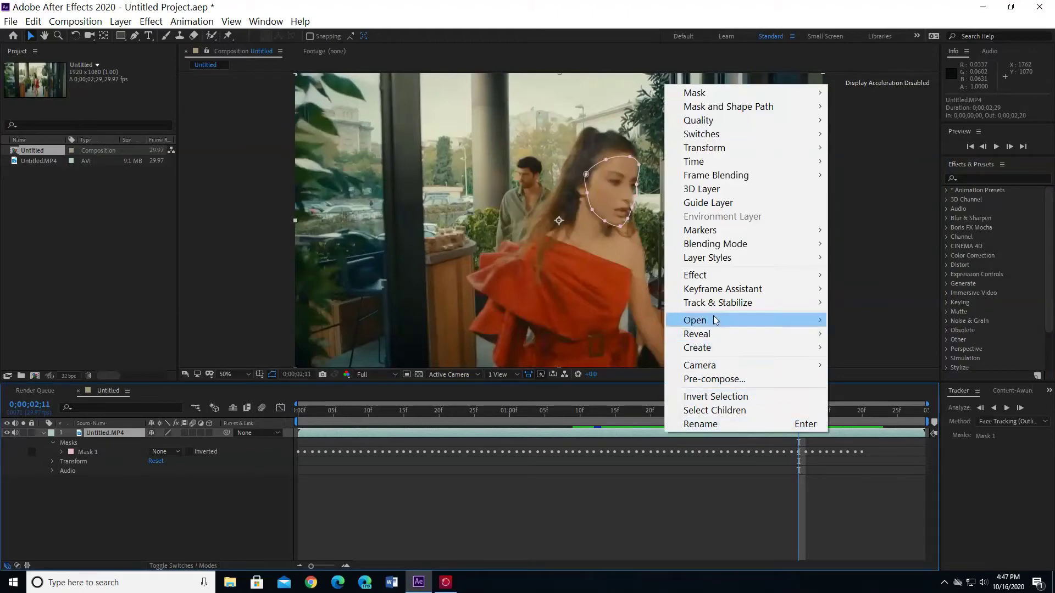
mouse_move(695, 276)
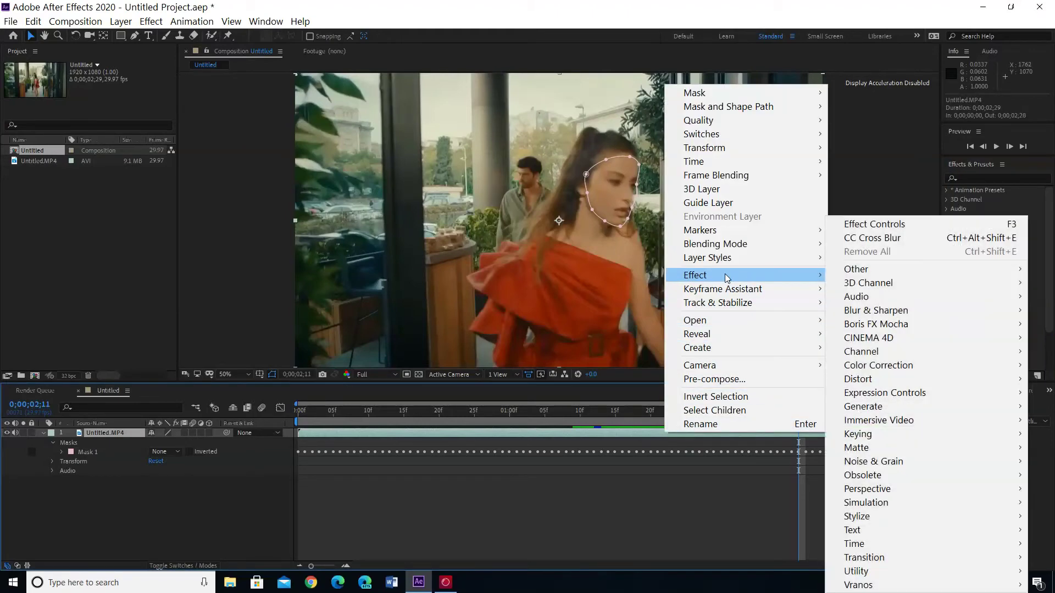
mouse_move(875, 310)
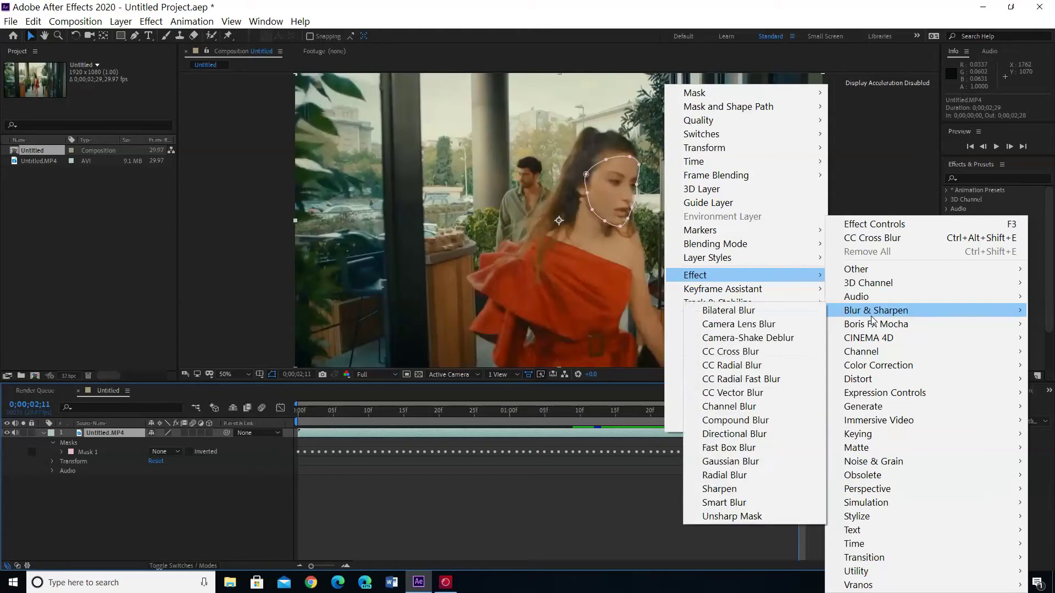
Apply CC Cross Blur from Blur & Sharpen to the video layer
left_click(776, 355)
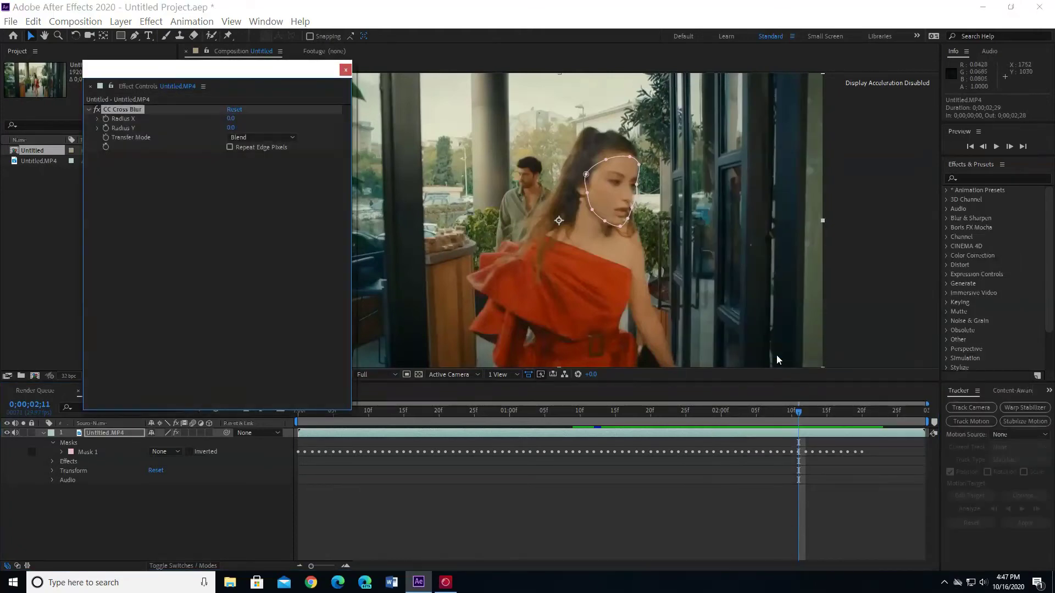
Set CC Cross Blur Radius X and Radius Y to 50, then close Effect Controls
left_click(230, 120)
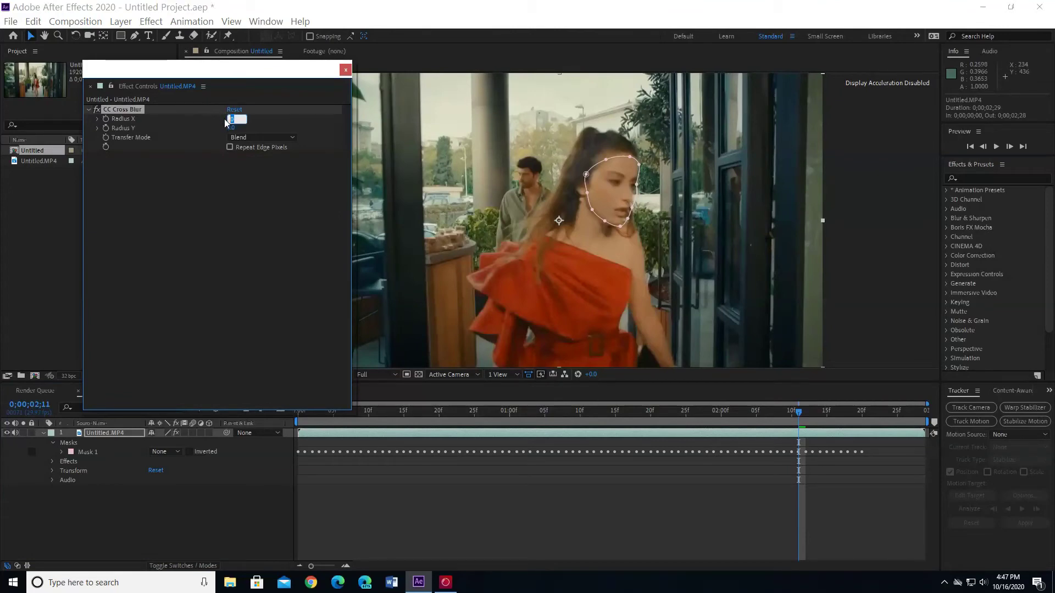
type("50")
key("Return")
left_click(232, 129)
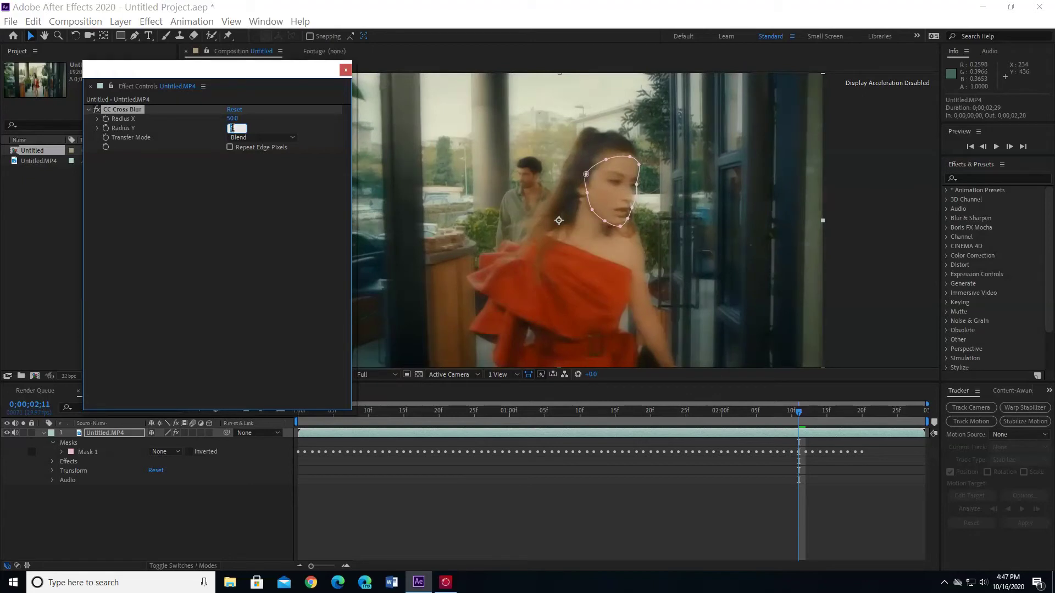
type("50")
left_click(260, 200)
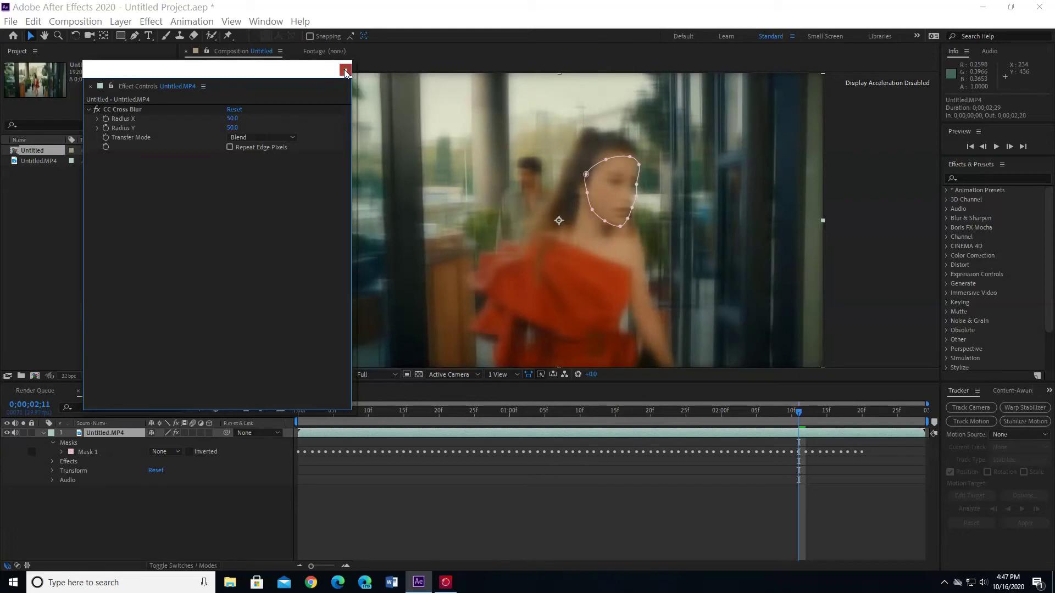
left_click(345, 72)
Scrub to check the mask, set Mask 1 to Add, and drag in the original clip
left_click(797, 417)
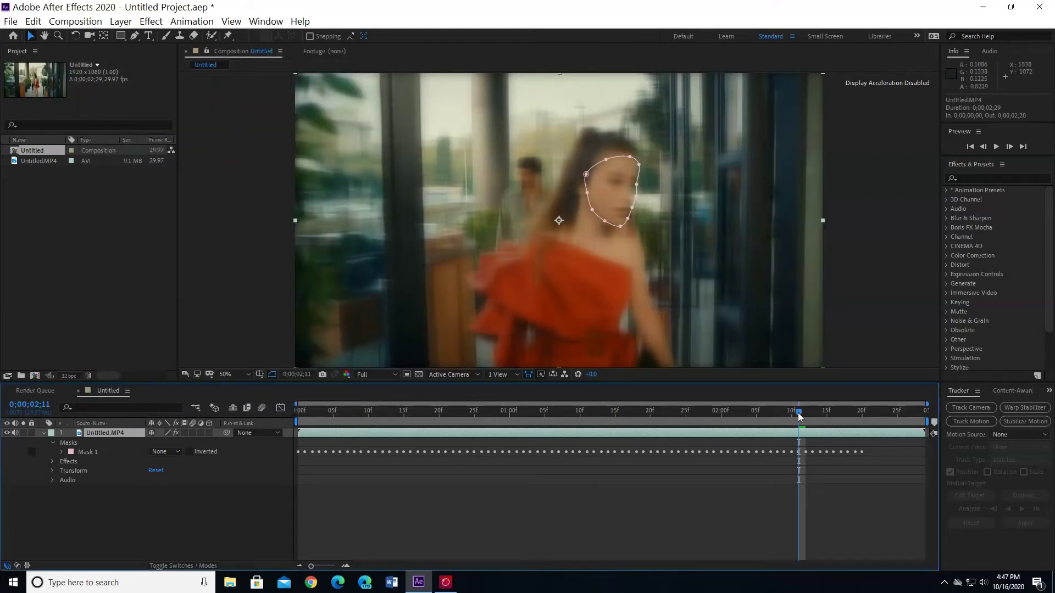
left_click_drag(798, 418, 573, 420)
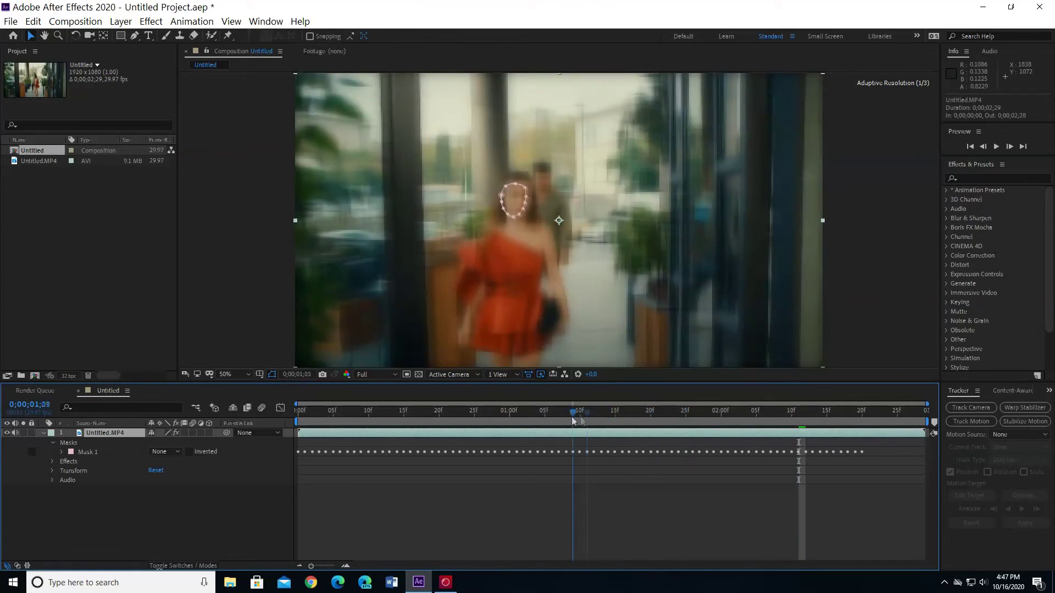
left_click_drag(573, 420, 675, 416)
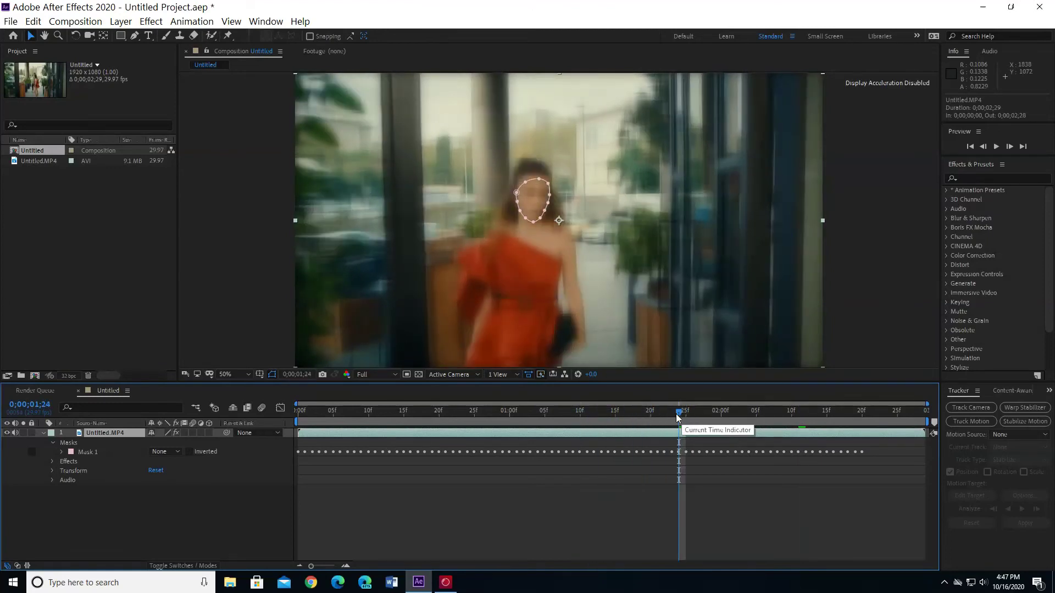
left_click_drag(677, 418, 721, 415)
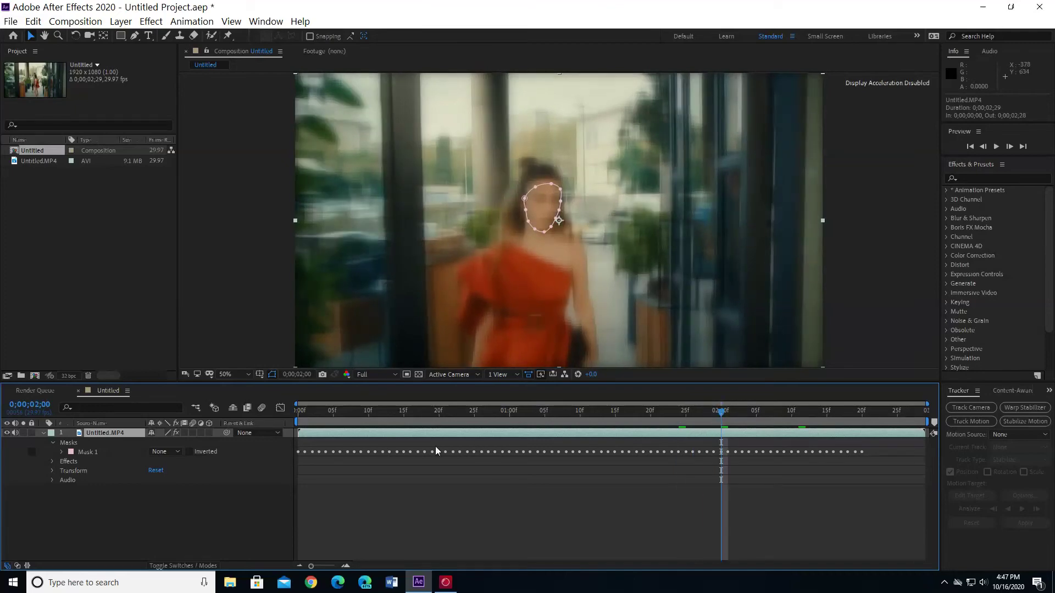
left_click(177, 453)
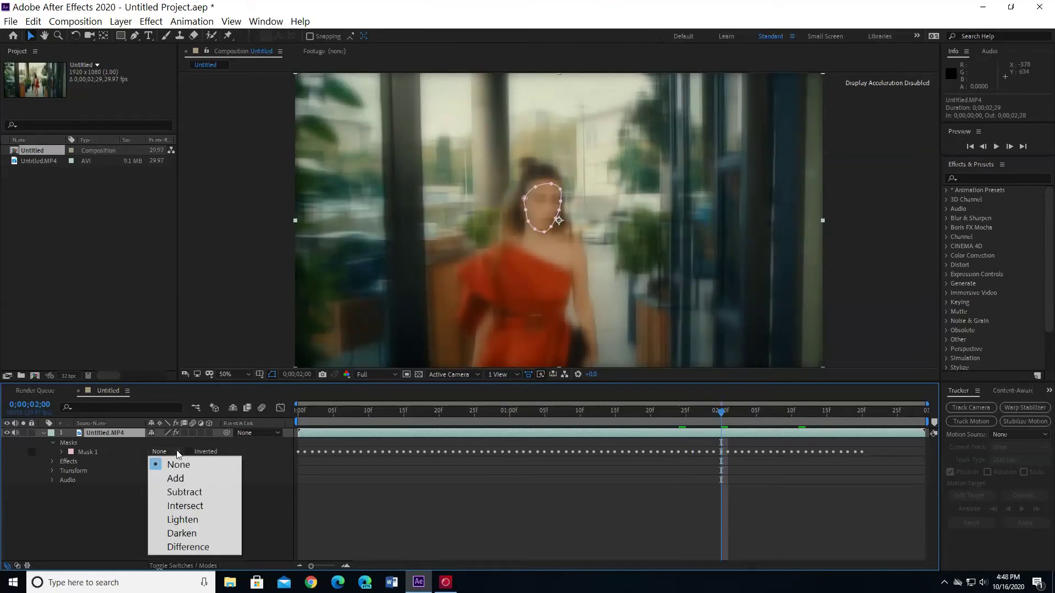
left_click(177, 479)
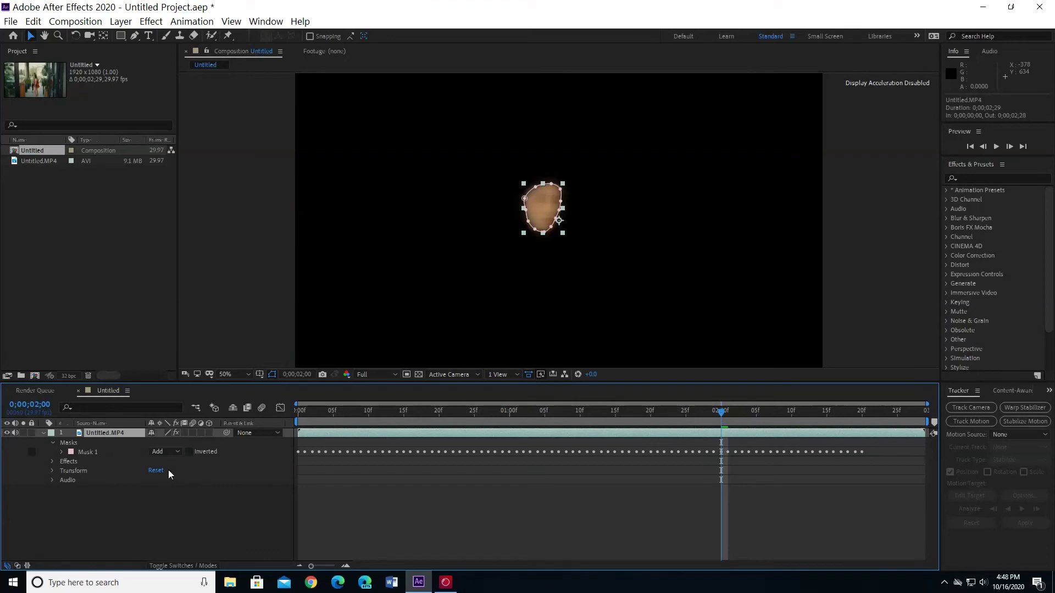
mouse_move(43, 161)
left_mouse_down()
mouse_move(76, 493)
mouse_move(66, 490)
left_mouse_up()
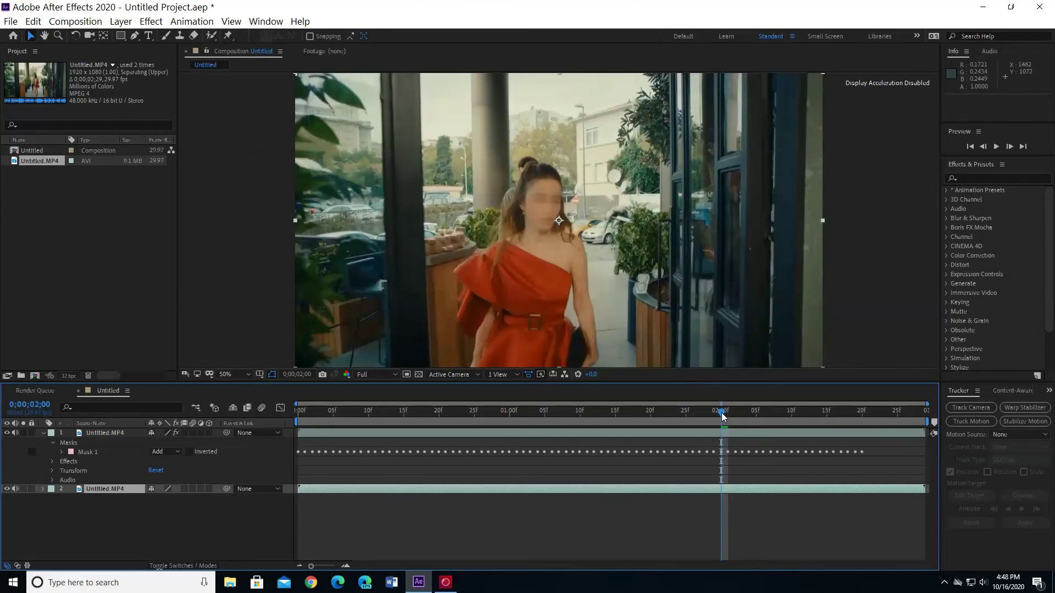
Scrub back and forth to preview the blur following her face through about 2:13
mouse_move(722, 411)
left_mouse_down()
mouse_move(672, 410)
mouse_move(586, 441)
left_mouse_up()
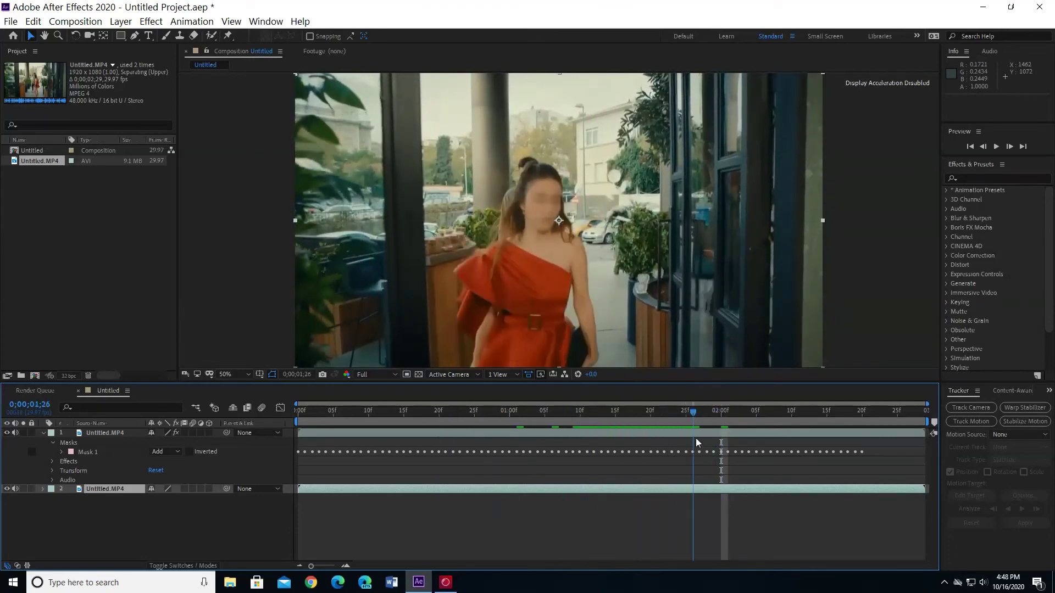
mouse_move(587, 441)
left_mouse_down()
mouse_move(721, 443)
mouse_move(777, 416)
mouse_move(813, 418)
left_mouse_up()
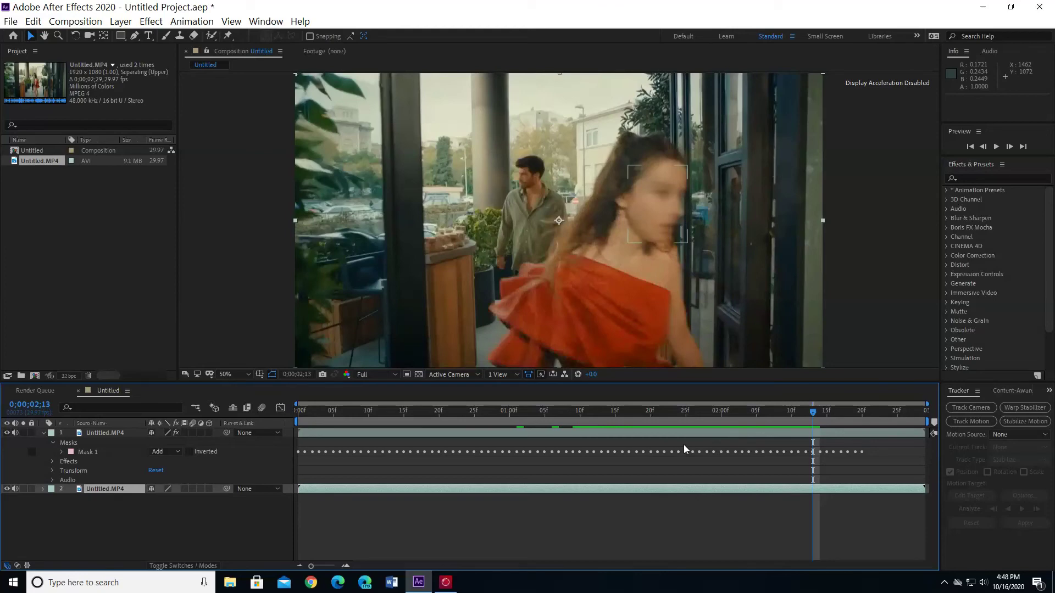
Add a Generate > Fill effect to the top layer so red covers the face
right_click(675, 432)
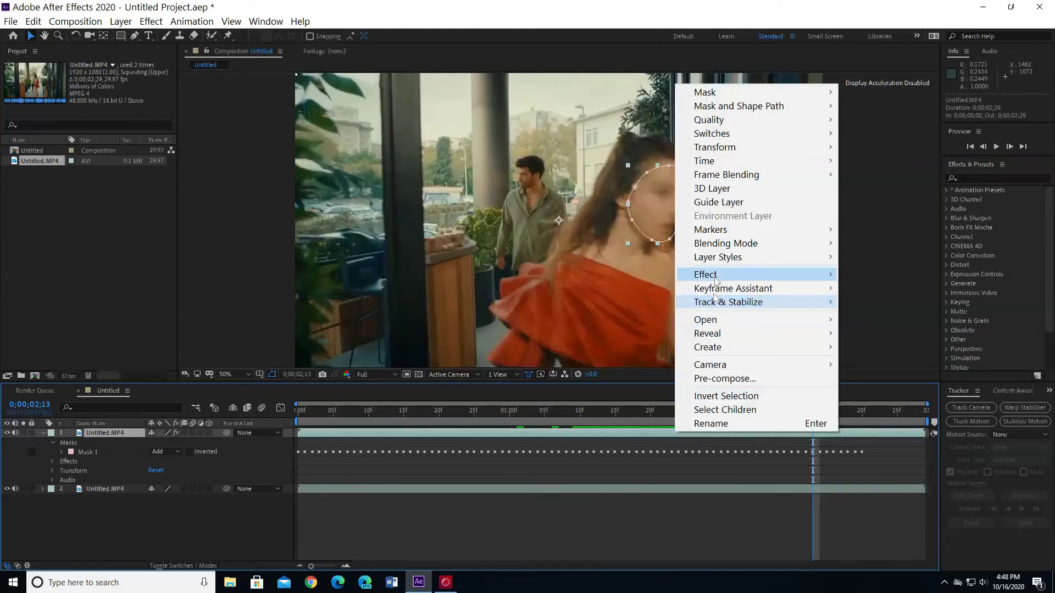
mouse_move(699, 274)
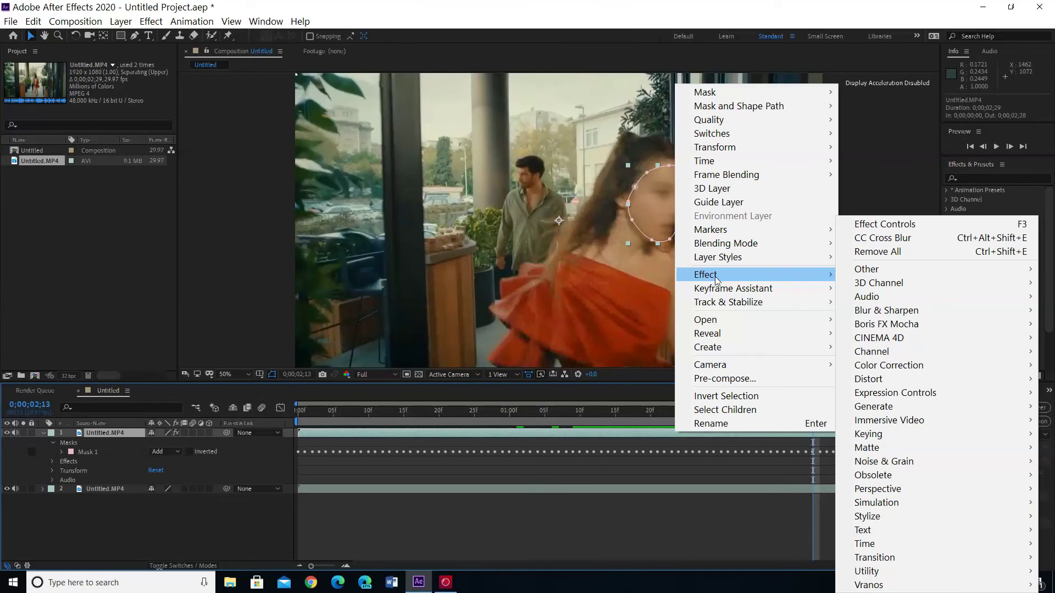
mouse_move(873, 406)
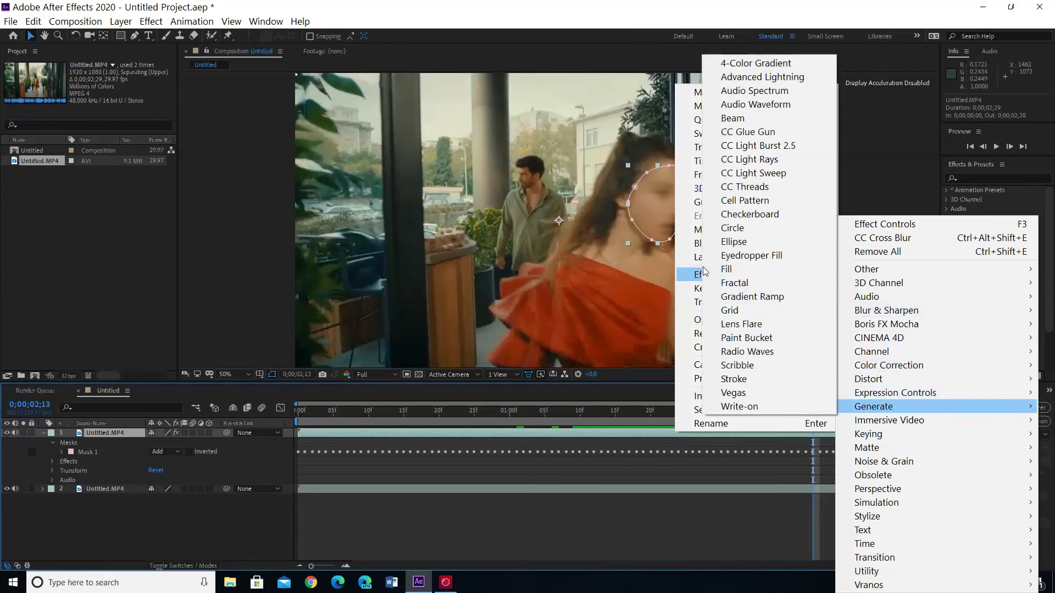
left_click(730, 278)
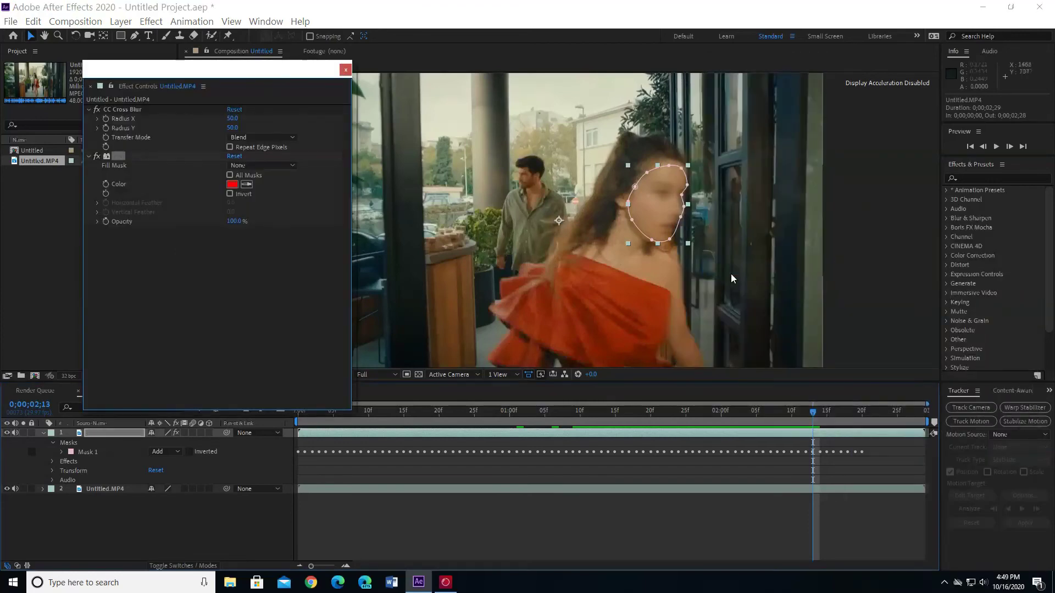
Change the Fill Color from red to blue (0054FF)
left_click(232, 183)
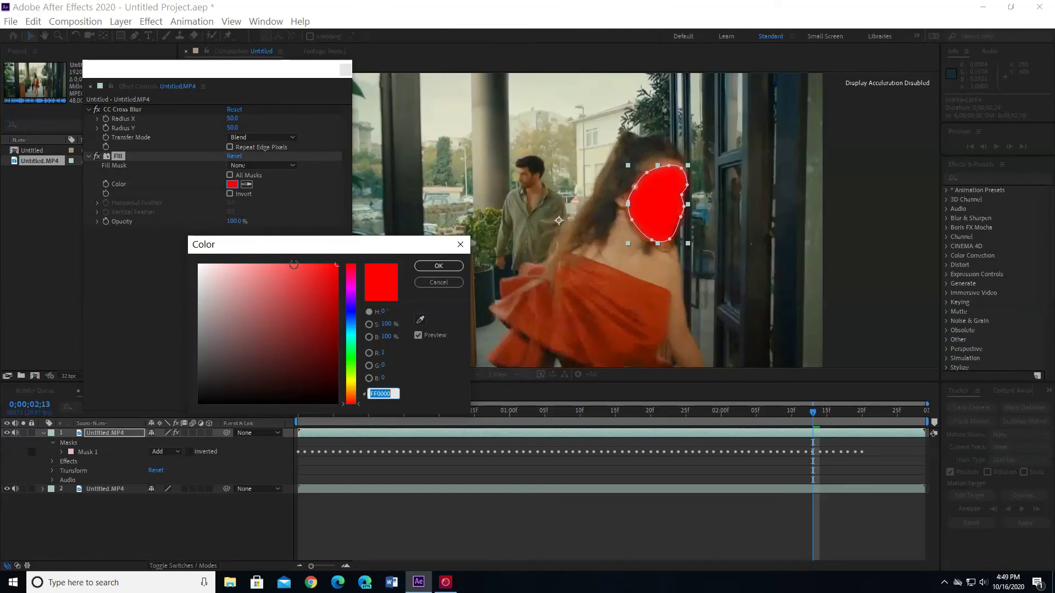
left_click(354, 311)
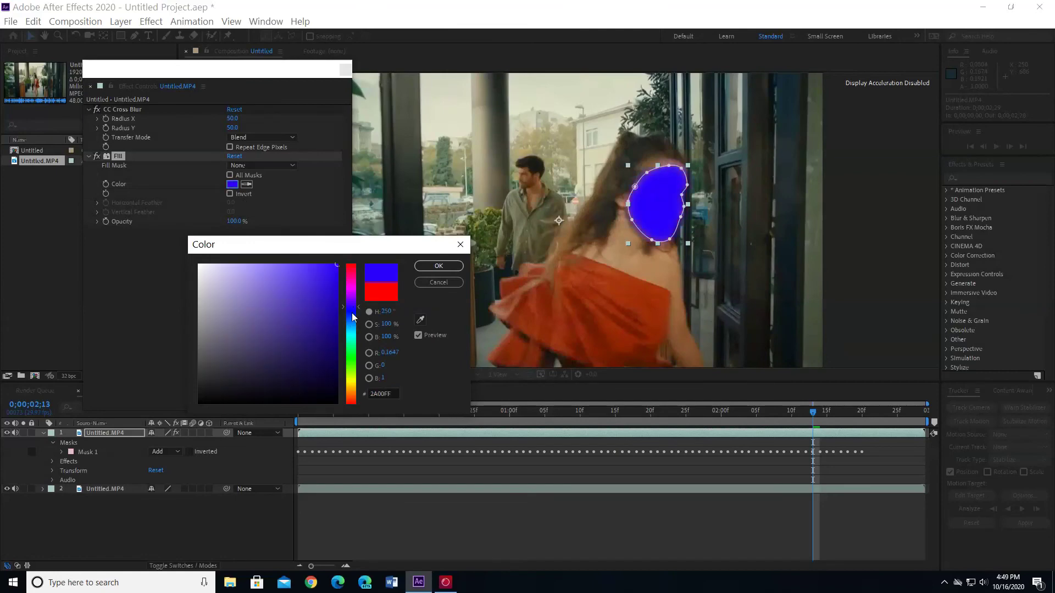
left_click(350, 318)
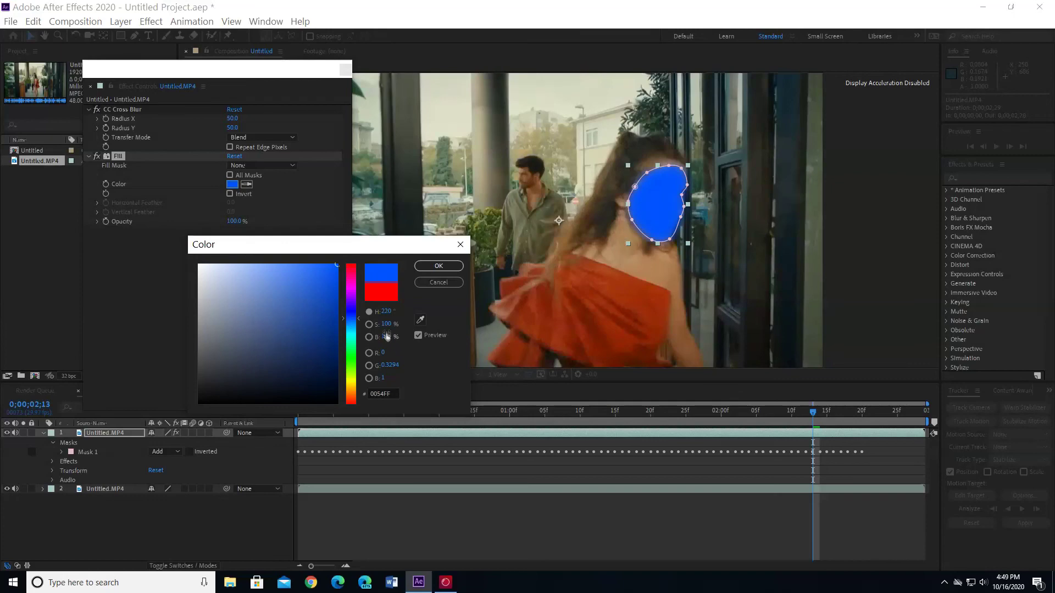
left_click(436, 269)
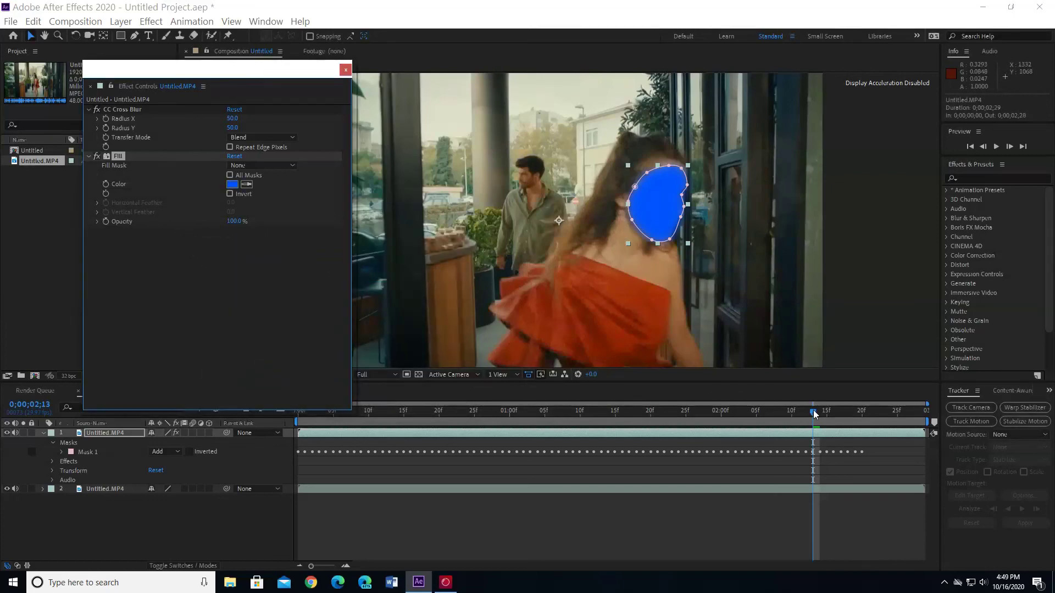
left_click_drag(814, 410, 680, 417)
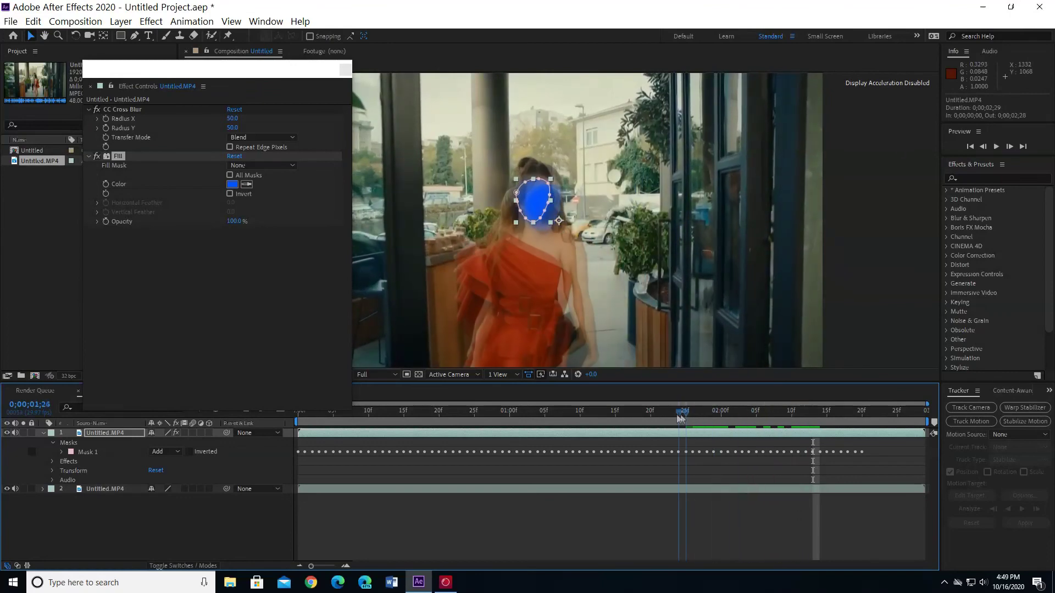